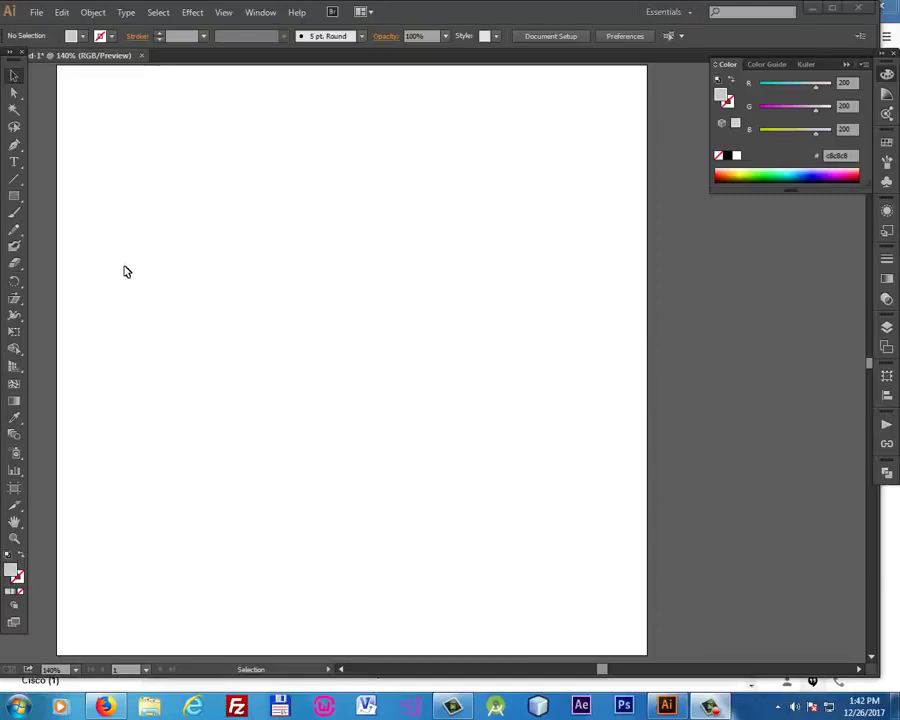
Draw a tall grey rectangle, about 166 by 220 pt, left of centre on the artboard.
click(14, 196)
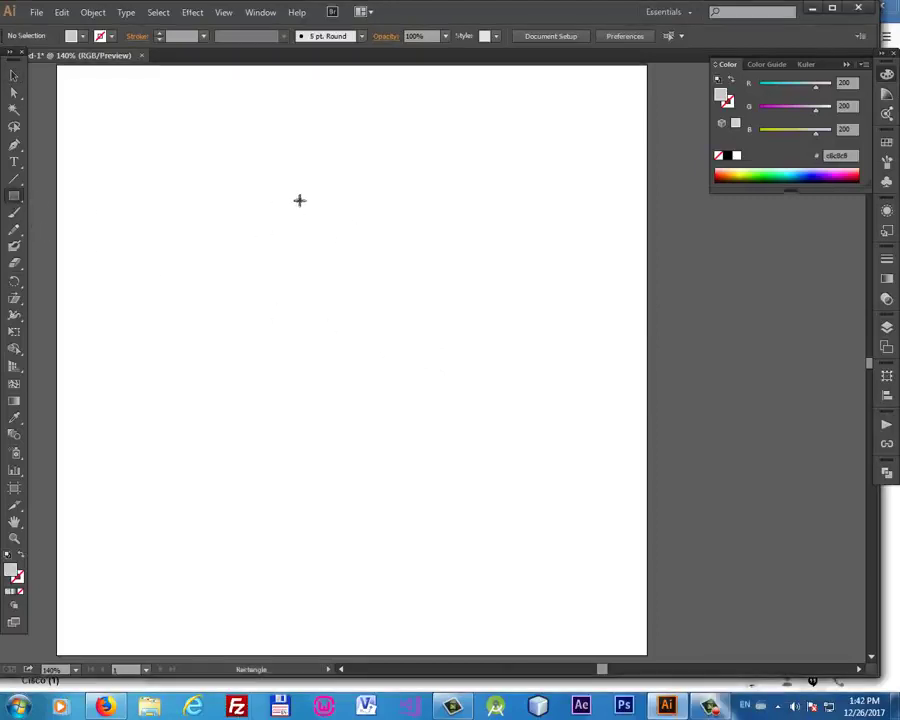
drag(237, 168, 400, 385)
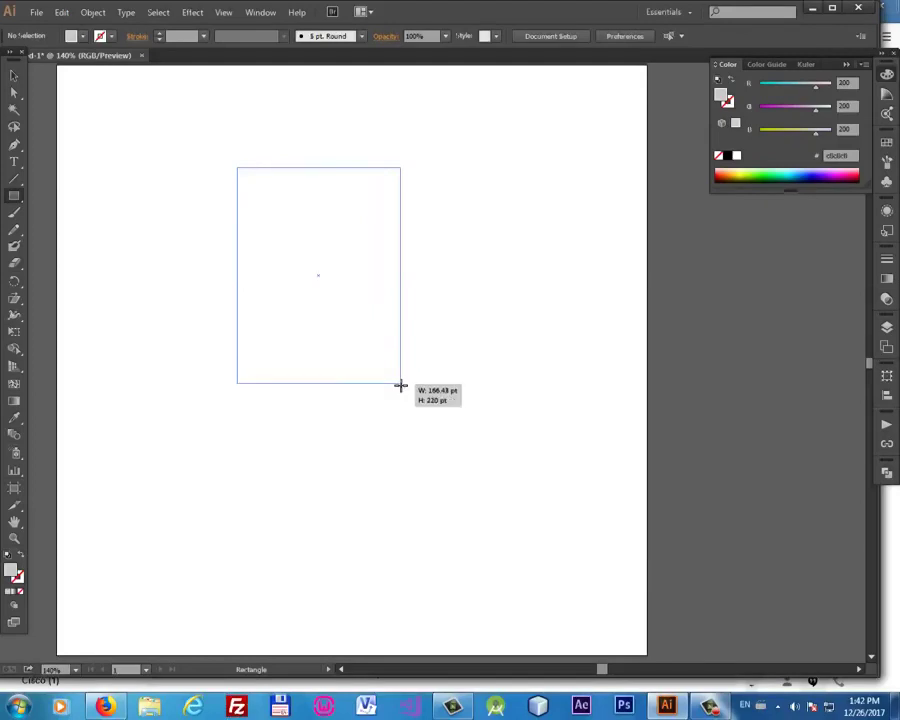
click(14, 76)
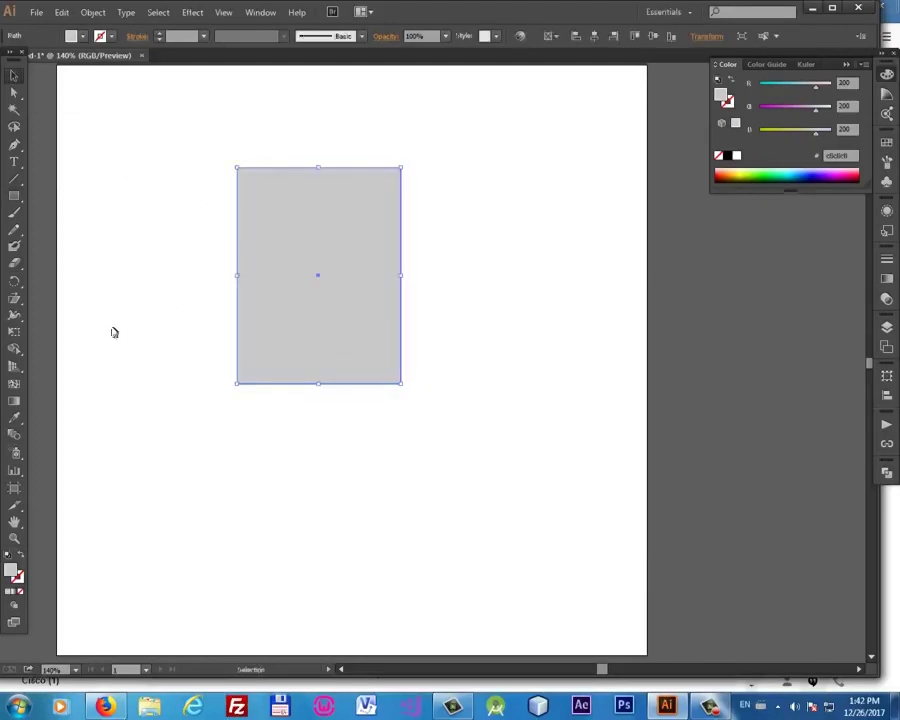
click(14, 281)
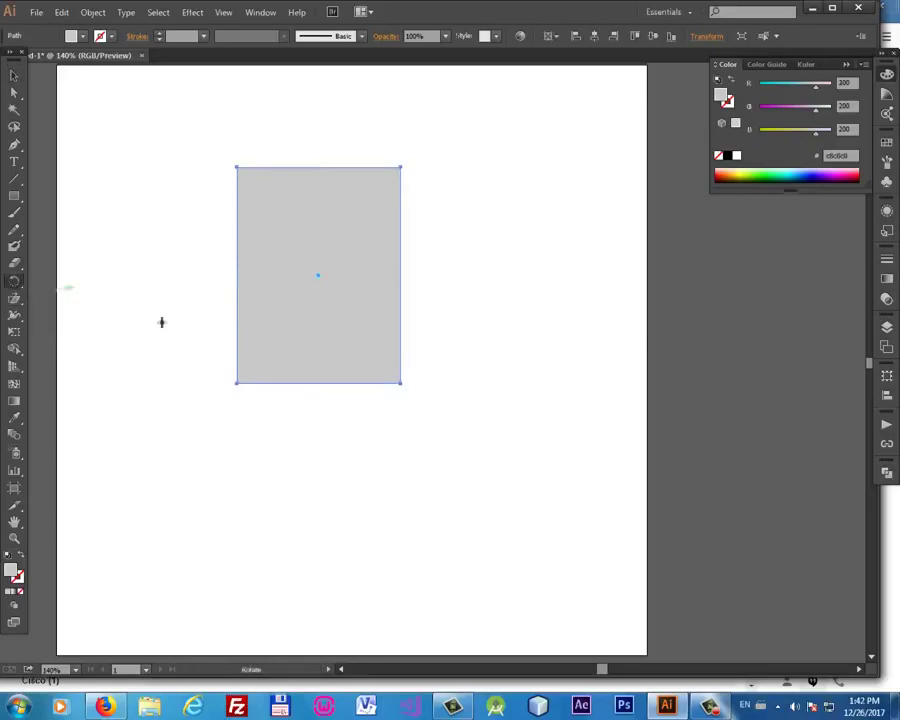
Make a -90° rotated copy pivoting on the bottom-right corner, then move both shapes up-left.
alt+click(399, 383)
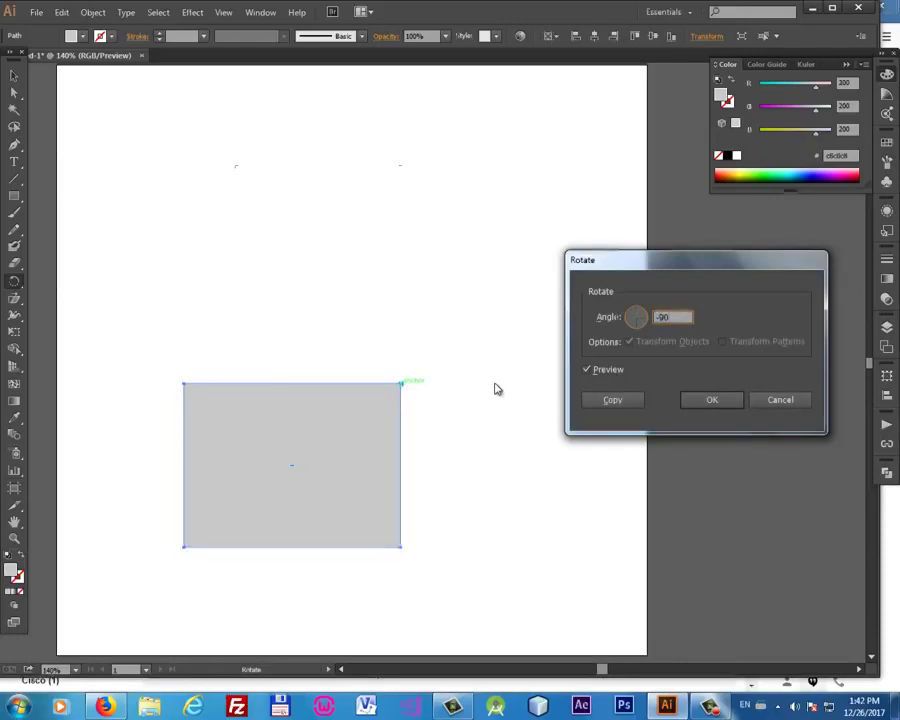
key(Tab)
click(606, 401)
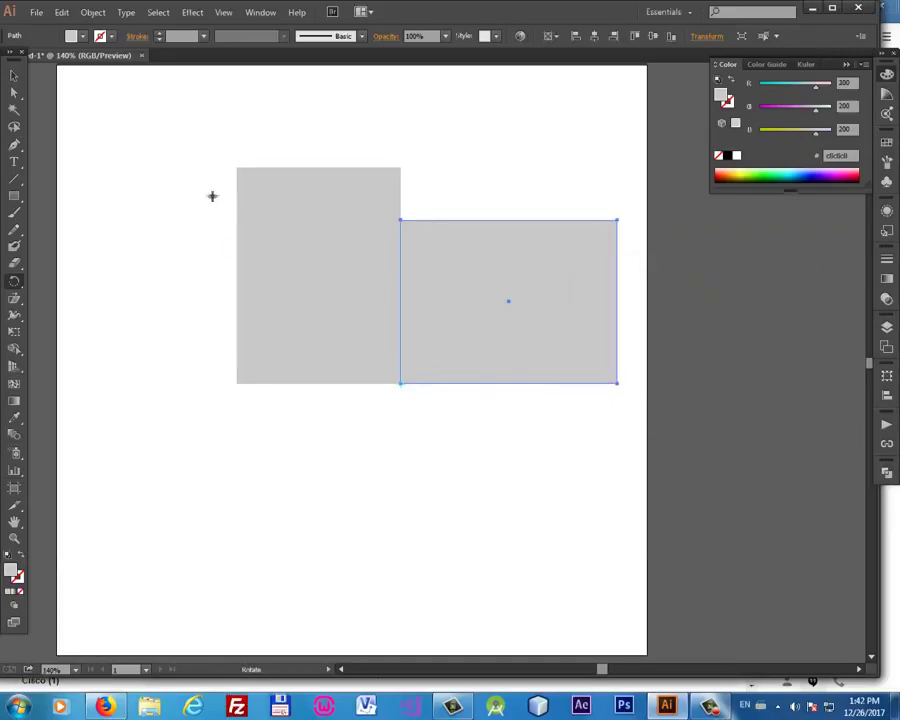
key(v)
click(228, 234)
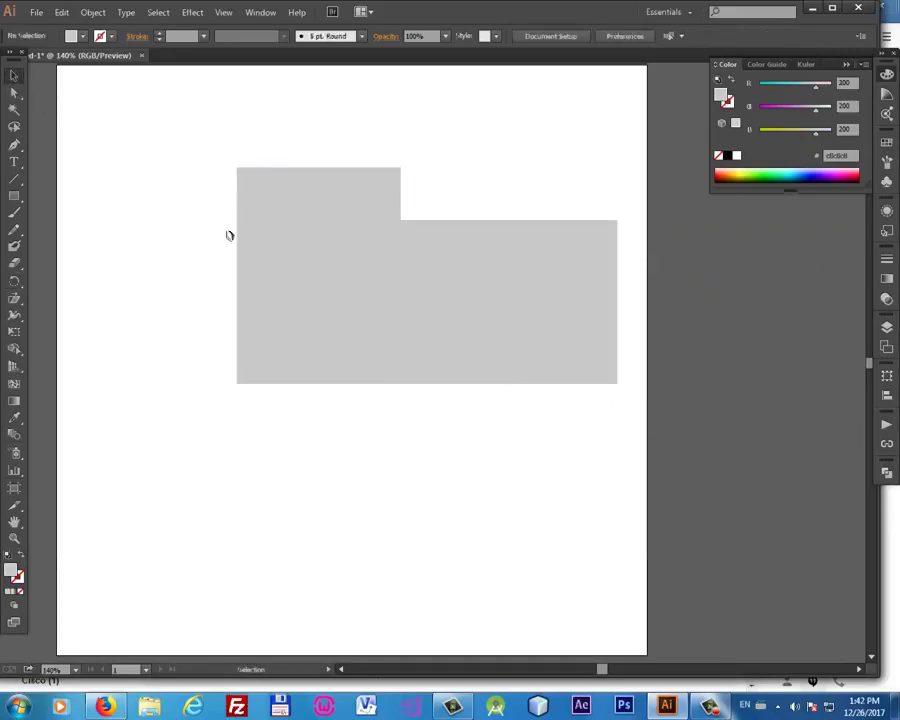
drag(162, 178, 494, 437)
drag(505, 365, 450, 354)
Move the wide rectangle down to sit below the tall rectangle.
click(450, 438)
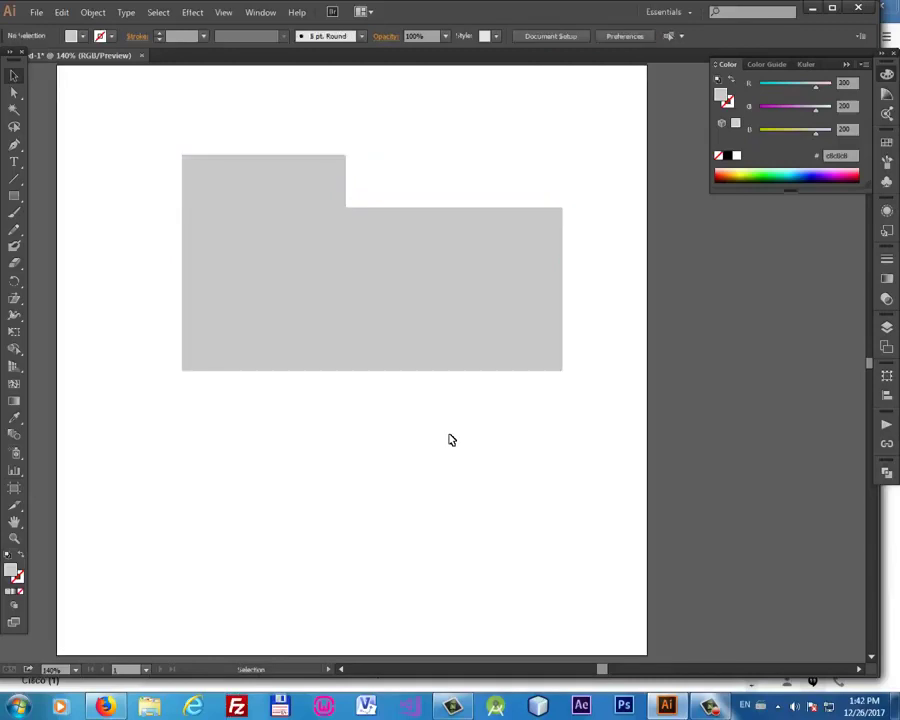
click(446, 326)
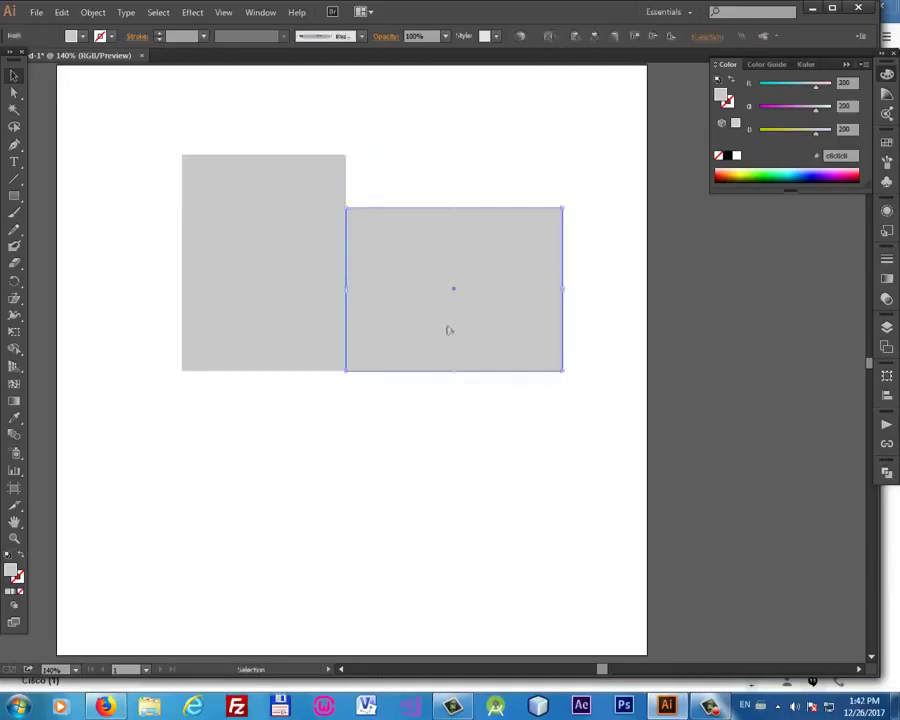
drag(455, 283, 461, 410)
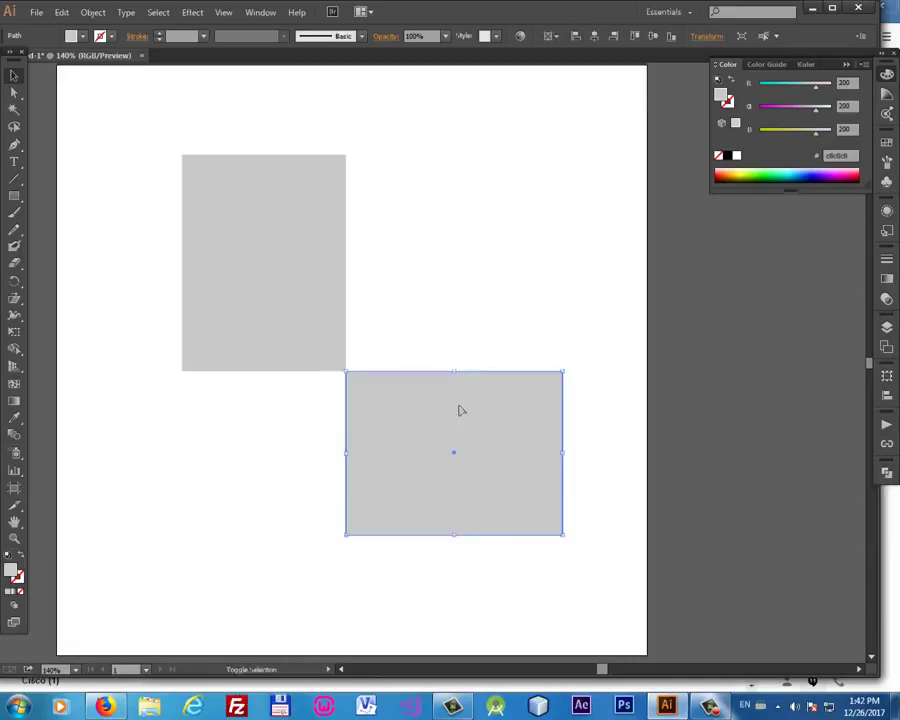
Raise the wide rectangle's bottom edge about 113.57 pt to flatten it into a thin strip.
click(267, 418)
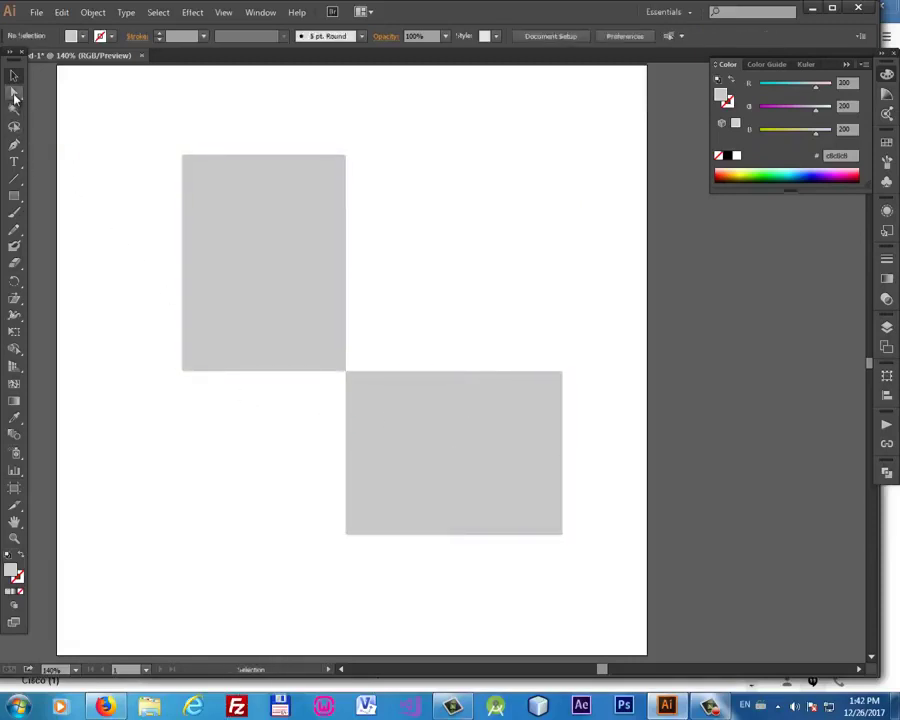
click(13, 92)
drag(333, 510, 515, 545)
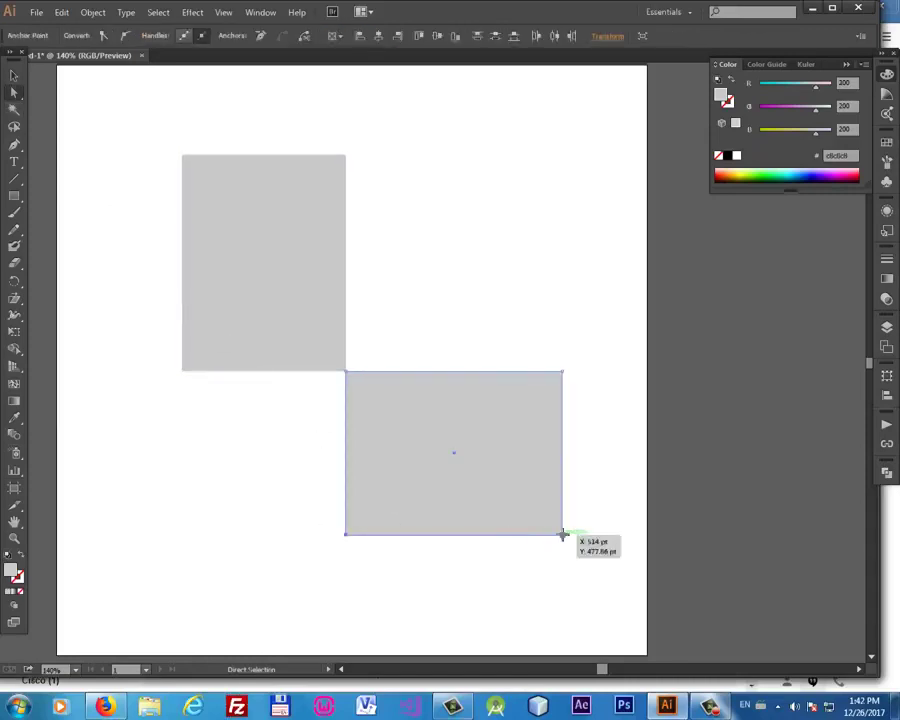
drag(562, 534, 562, 428)
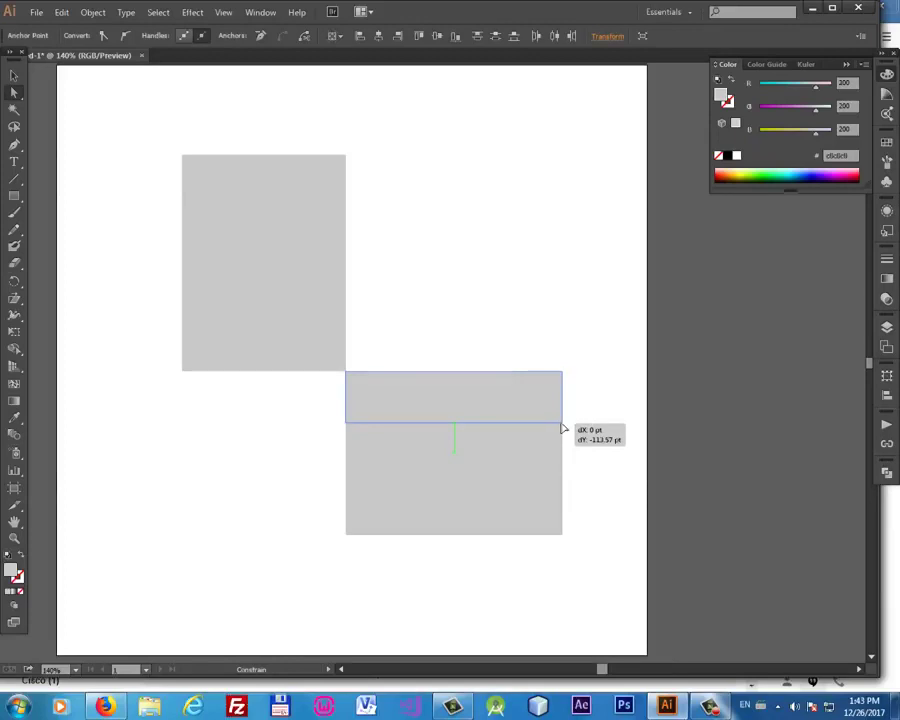
drag(562, 428, 562, 424)
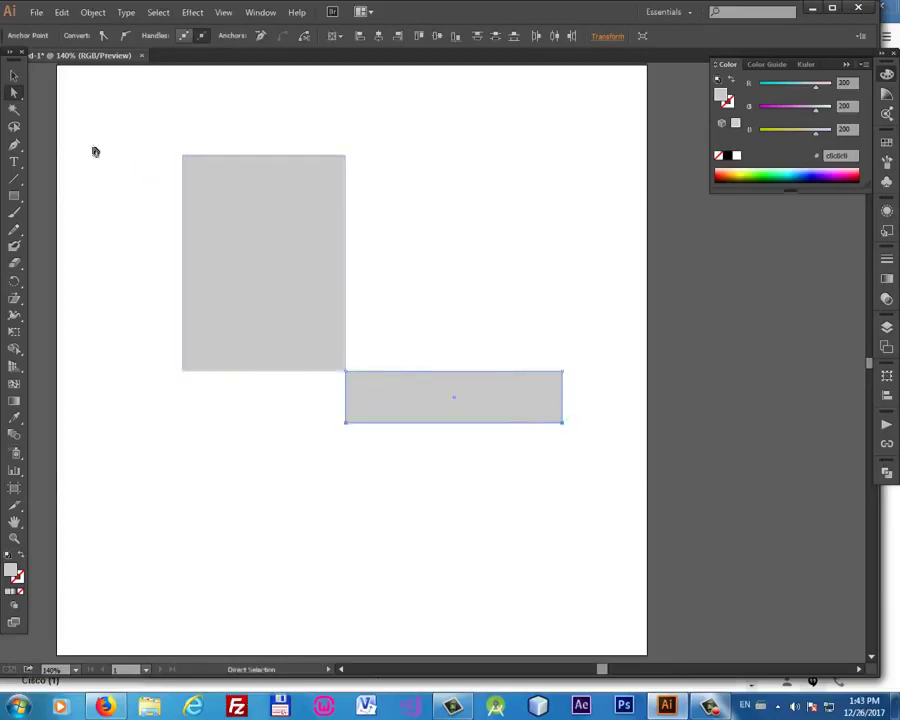
click(14, 76)
click(362, 129)
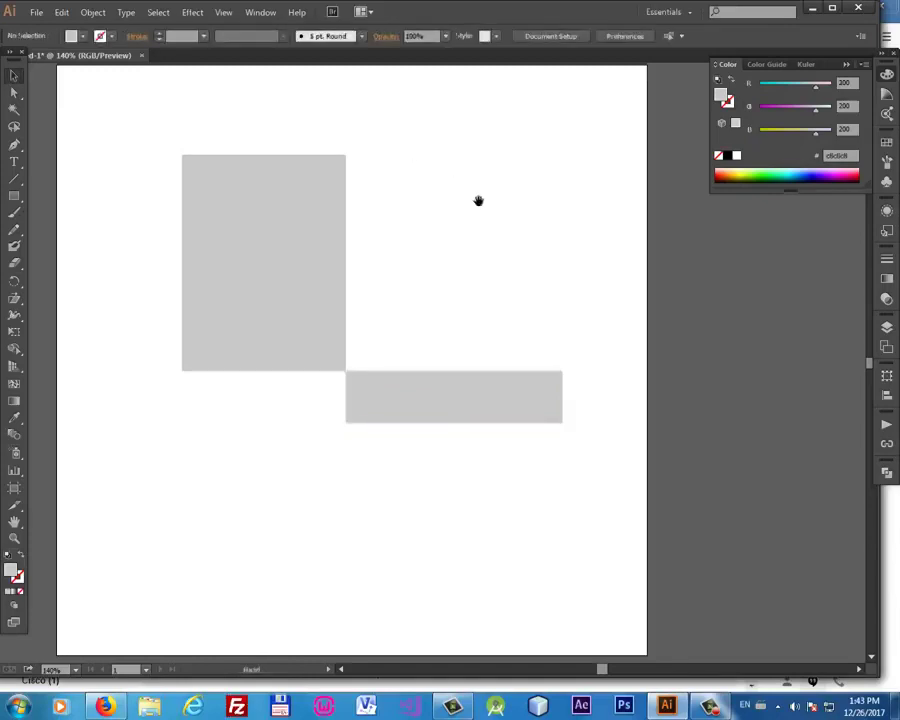
drag(478, 201, 522, 201)
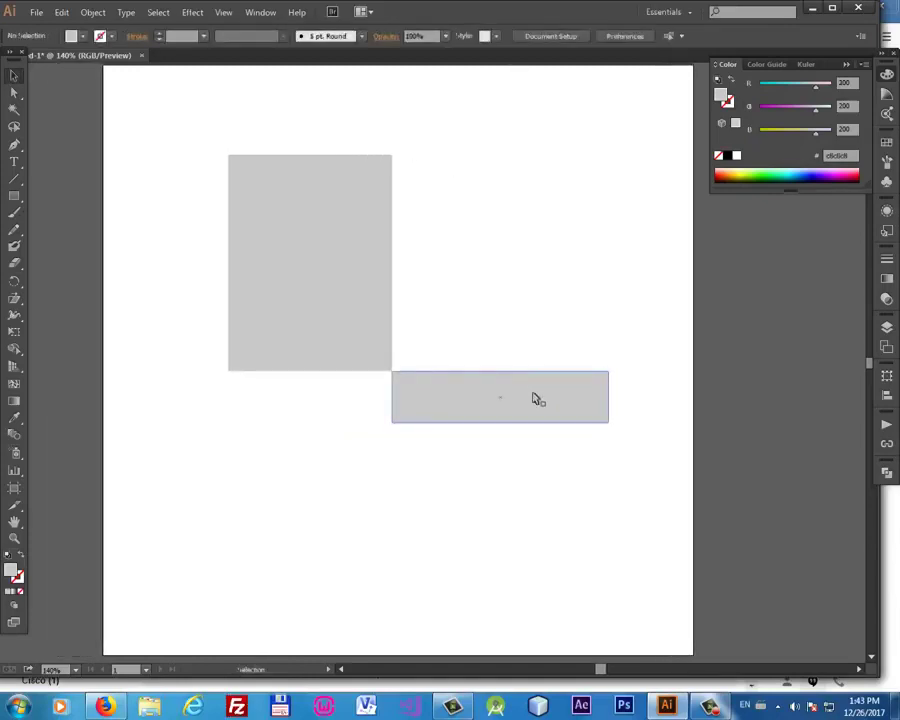
Make a vertically mirrored copy of the strip, pivoting on its top-left corner.
click(537, 399)
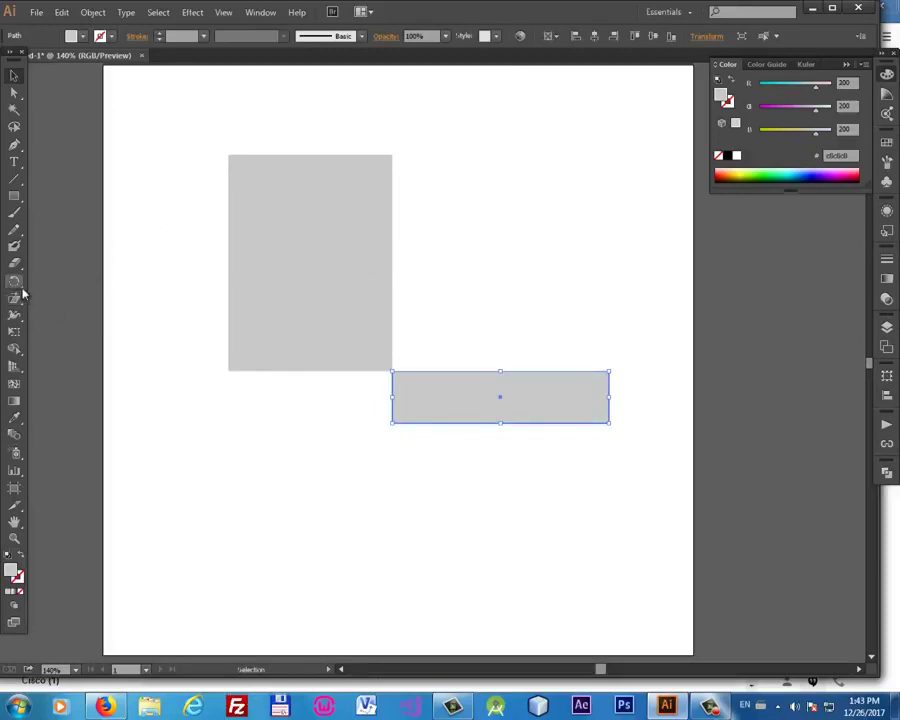
drag(22, 290, 48, 300)
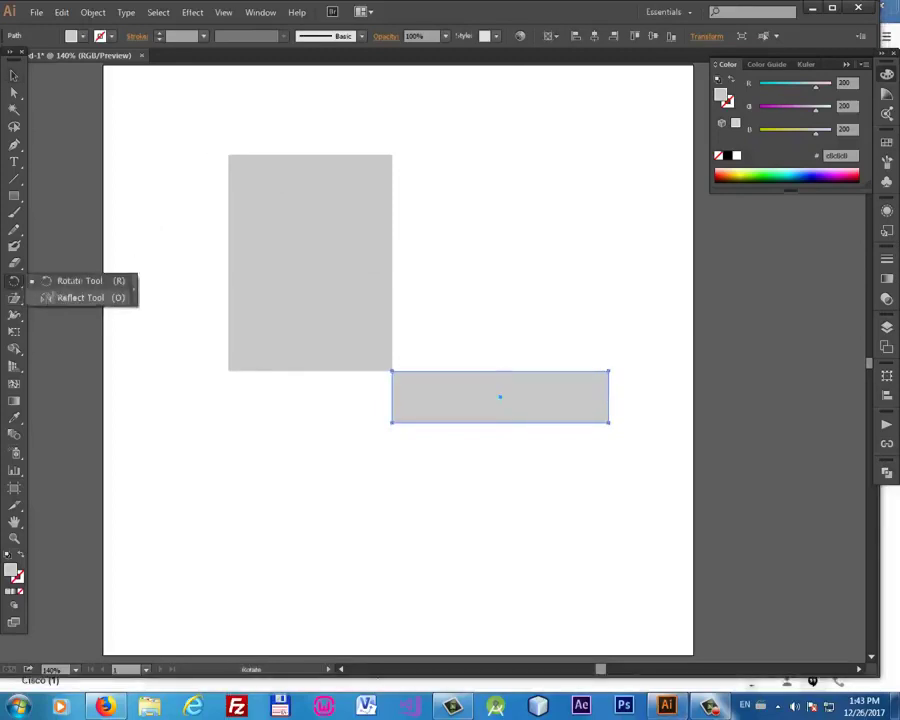
click(60, 297)
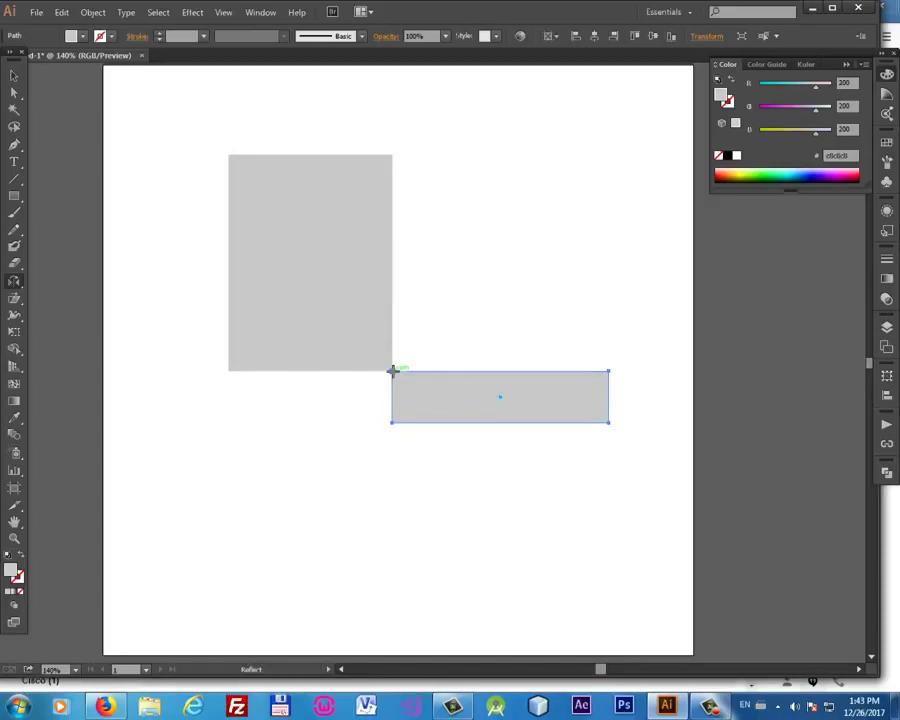
alt+click(392, 371)
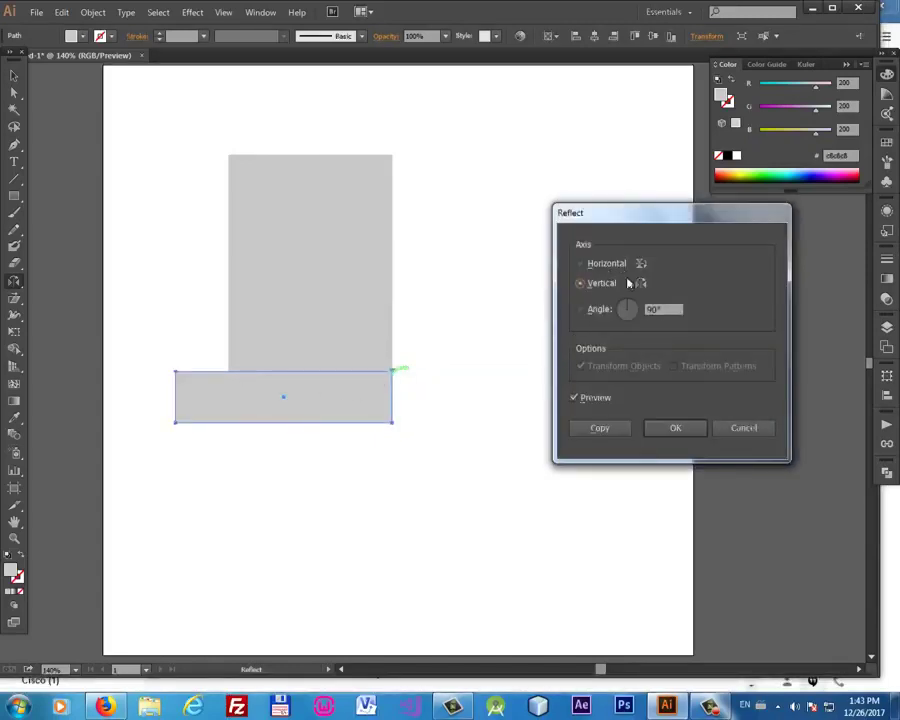
click(618, 433)
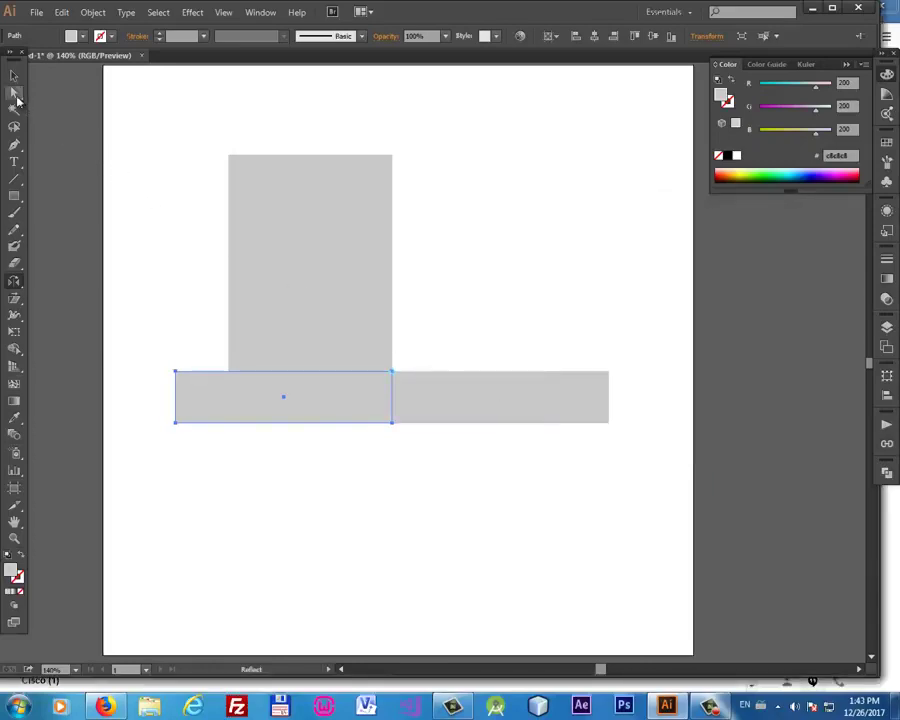
Trim the left strip so it sits flush under the tall rectangle's width.
click(14, 91)
click(165, 365)
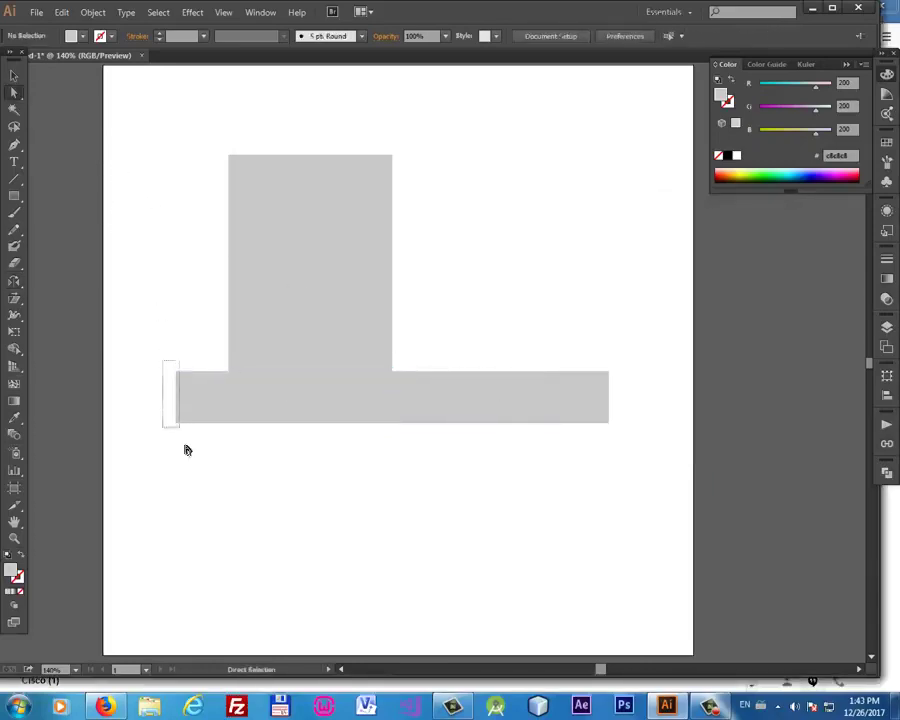
mouse_move(165, 365)
mouse_down()
mouse_move(182, 440)
mouse_move(229, 425)
mouse_up()
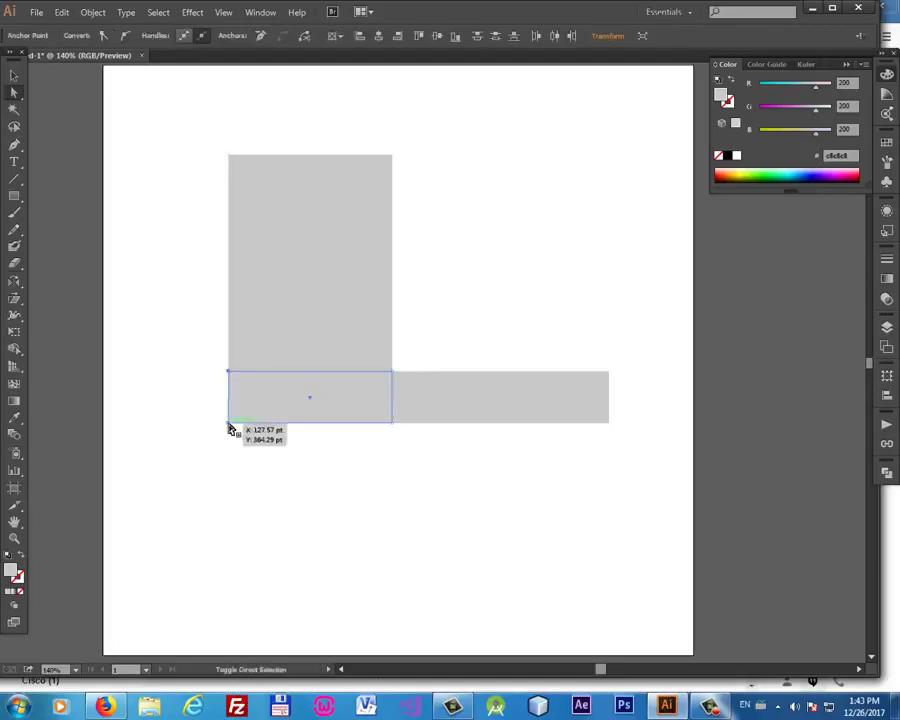
click(217, 444)
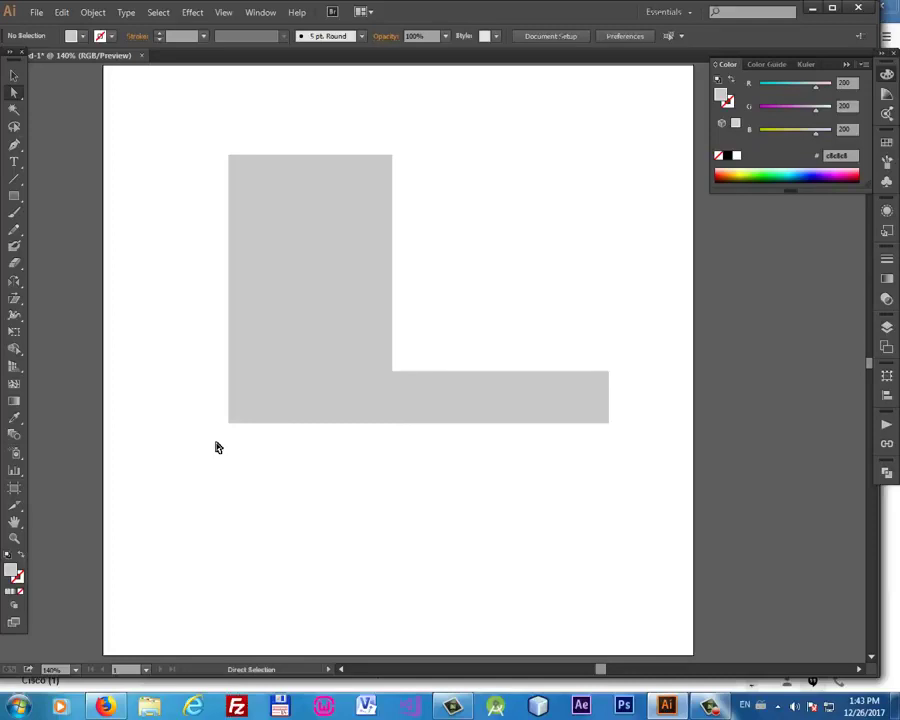
Fill the lower-left piece light cyan, the right strip light orange, and the tall rectangle light pink.
click(260, 395)
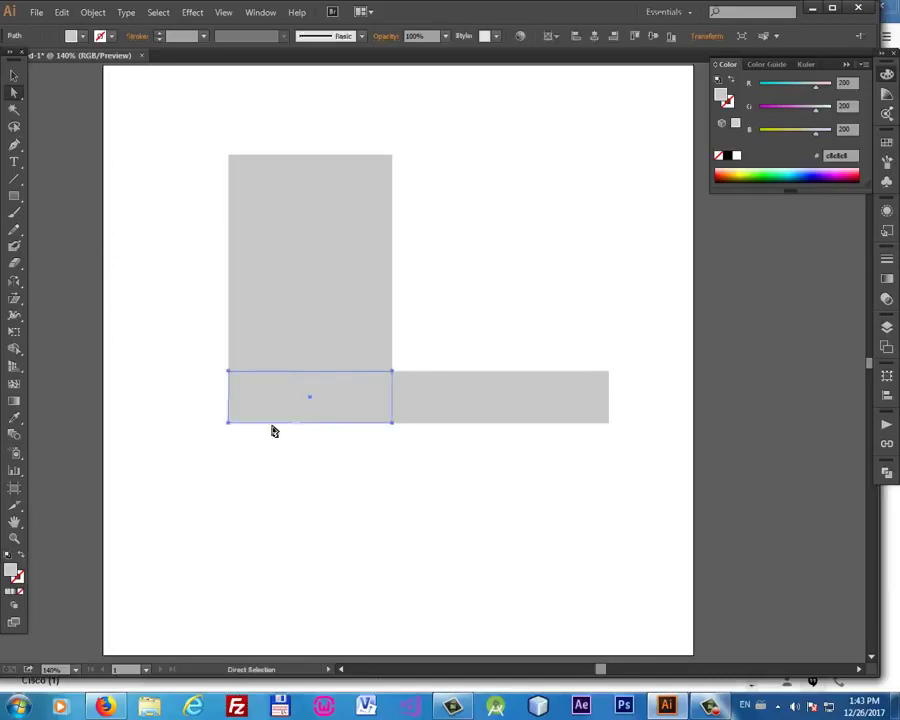
click(789, 171)
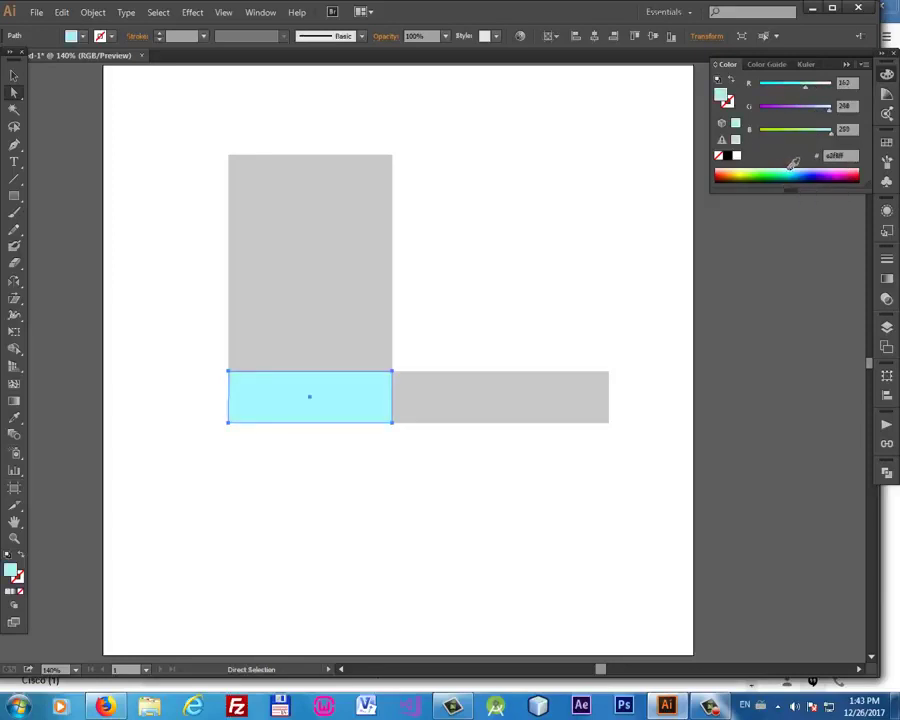
click(558, 391)
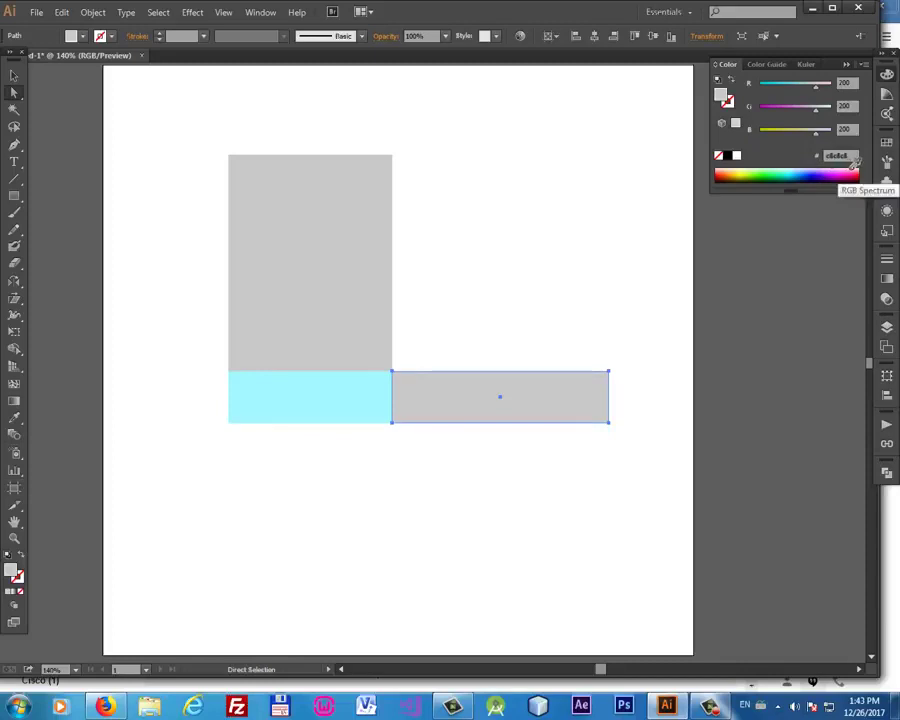
click(739, 171)
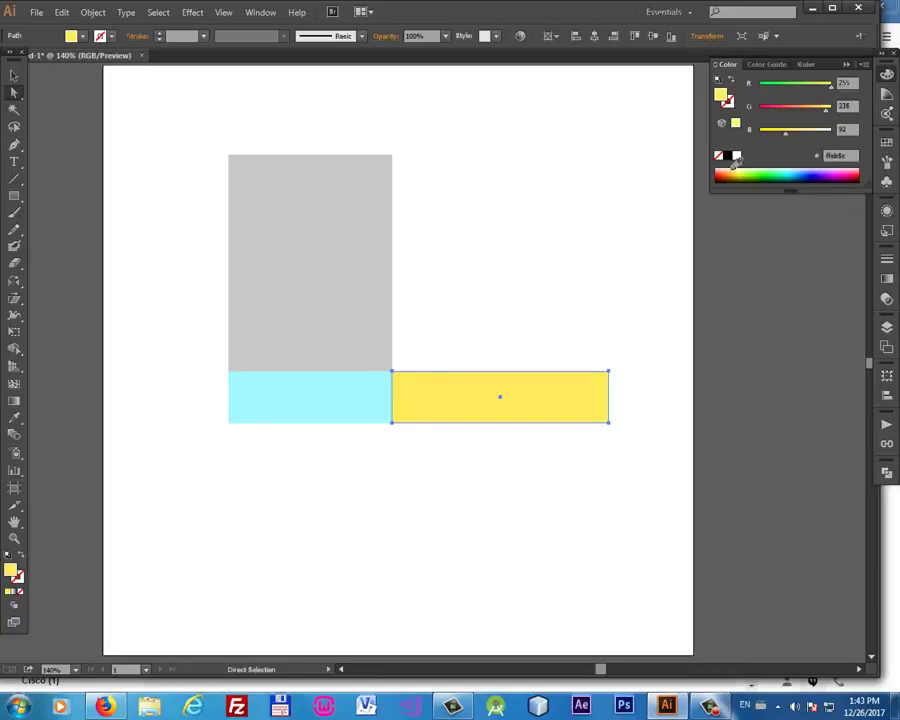
click(730, 172)
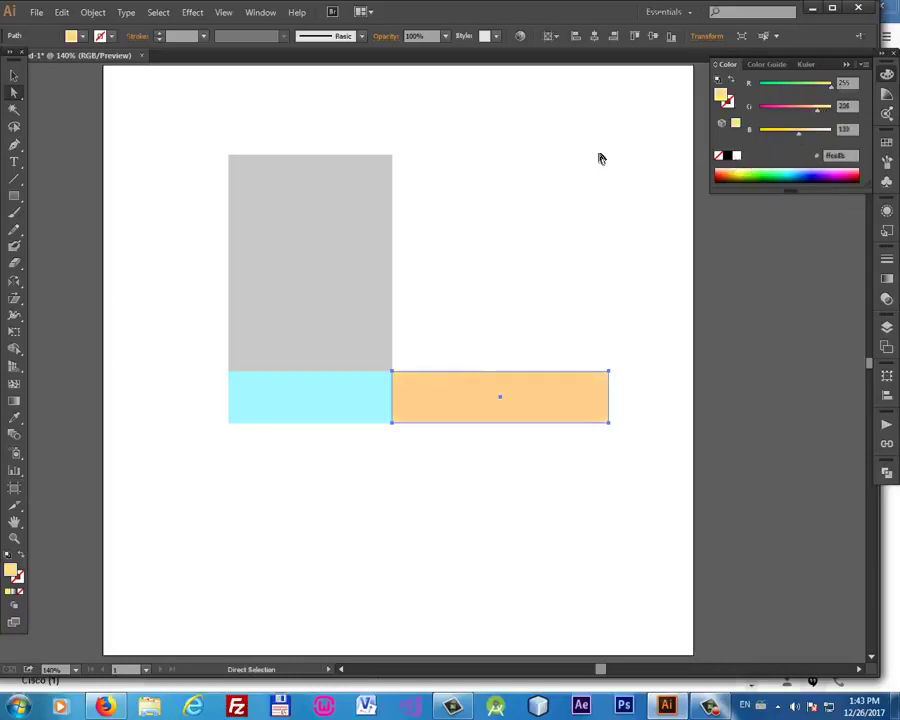
click(323, 193)
click(860, 176)
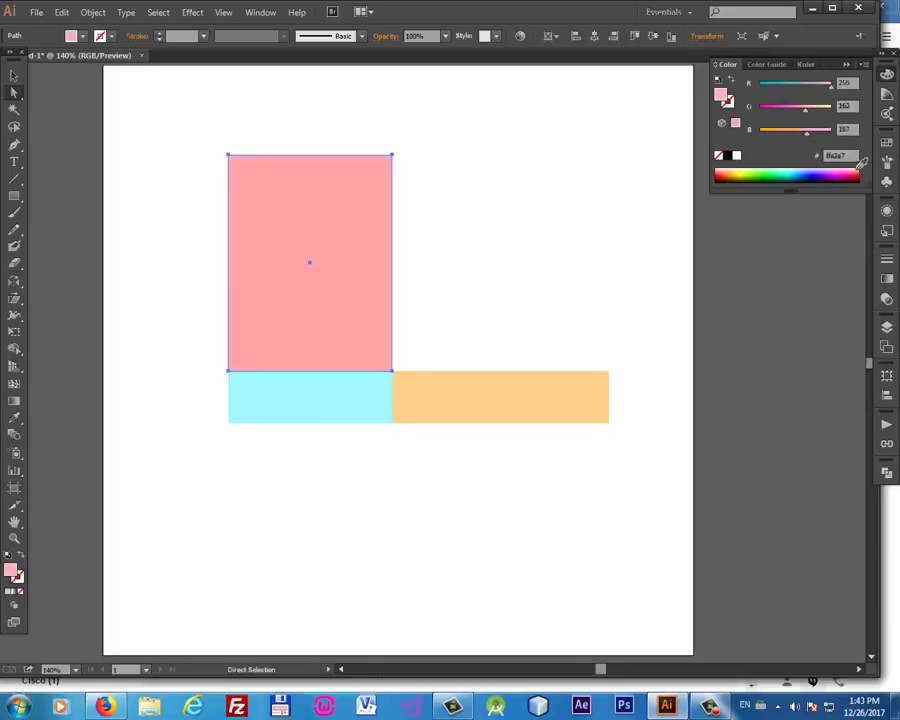
click(14, 79)
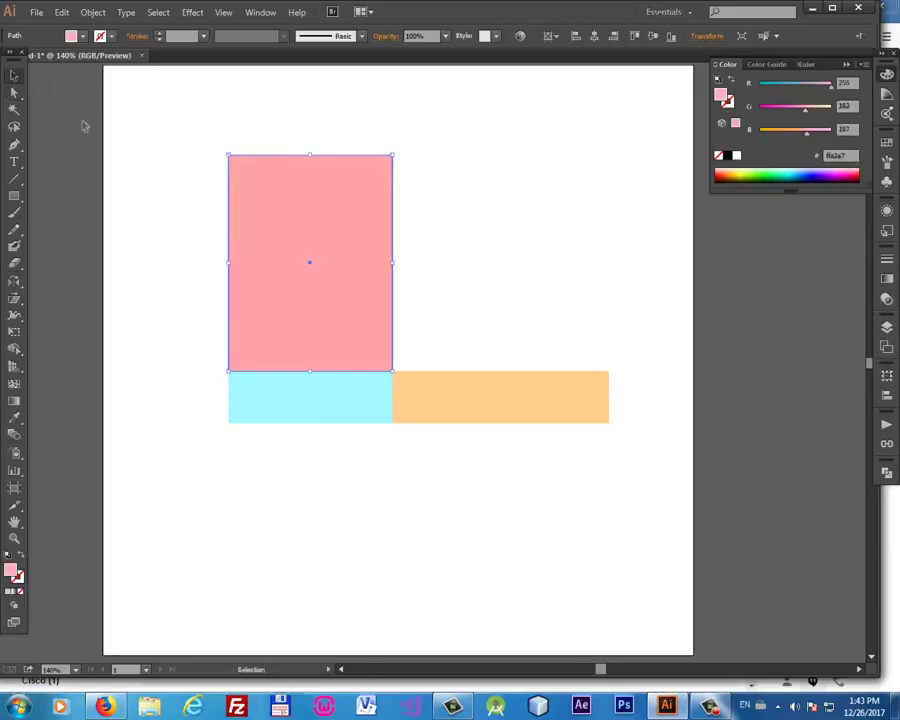
click(85, 130)
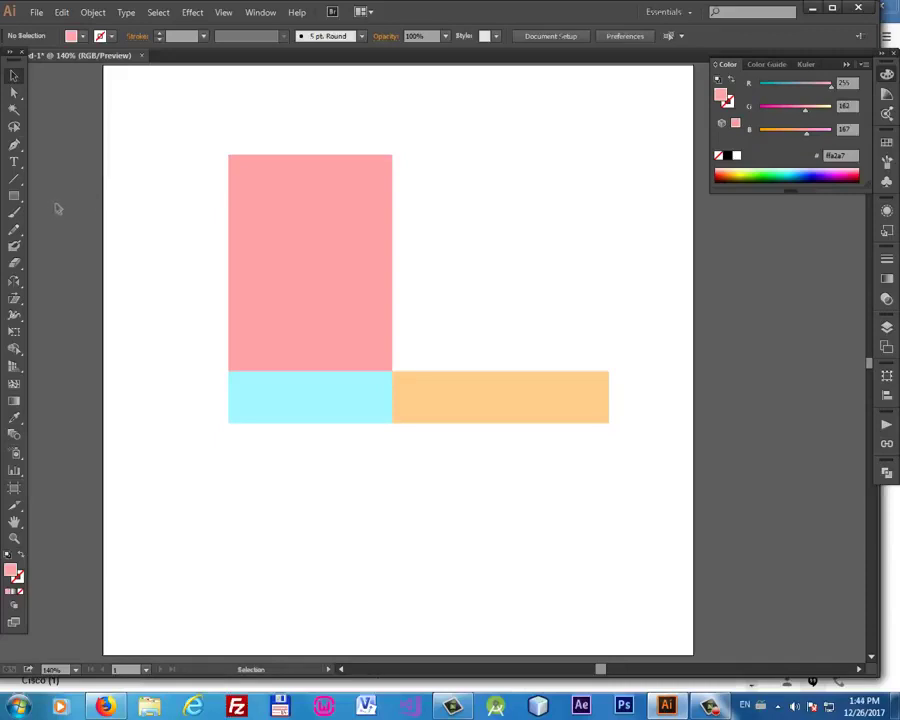
Draw a narrow full-height rectangle over the pink block and colour it hot pink.
click(14, 197)
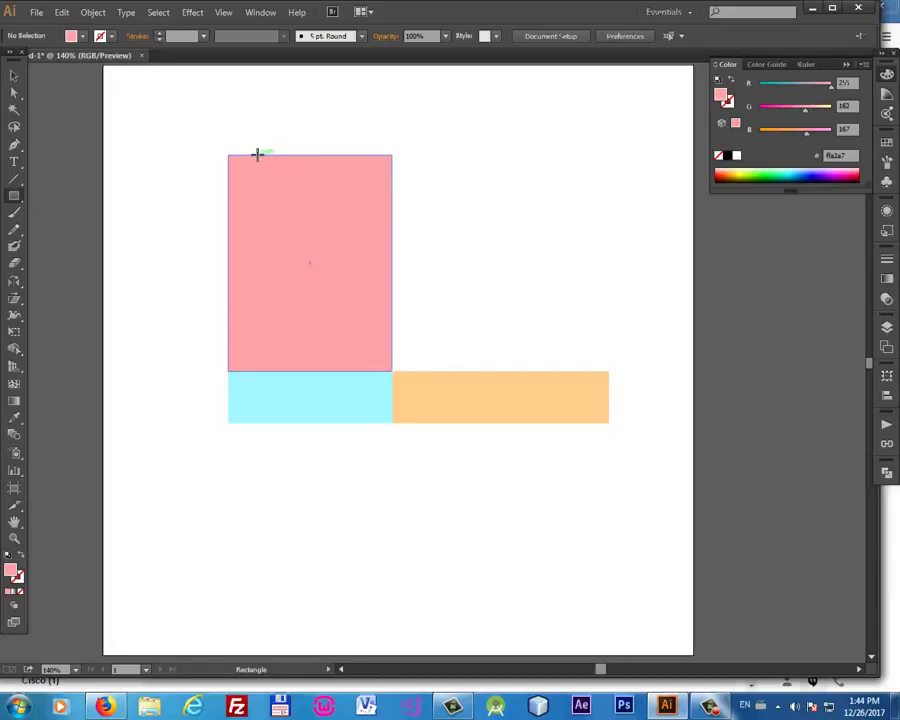
drag(257, 155, 309, 371)
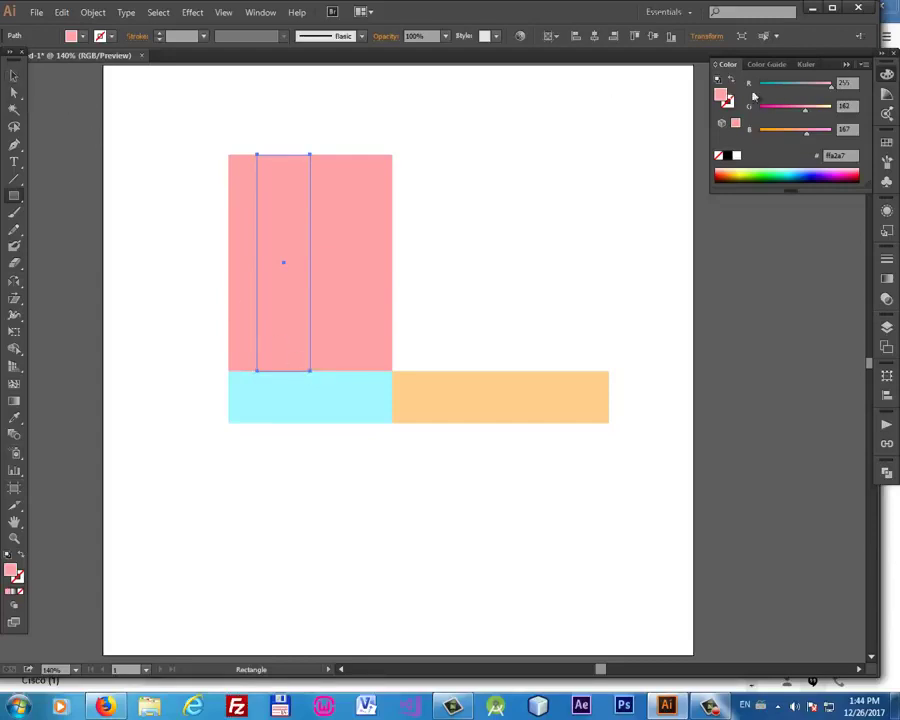
click(784, 115)
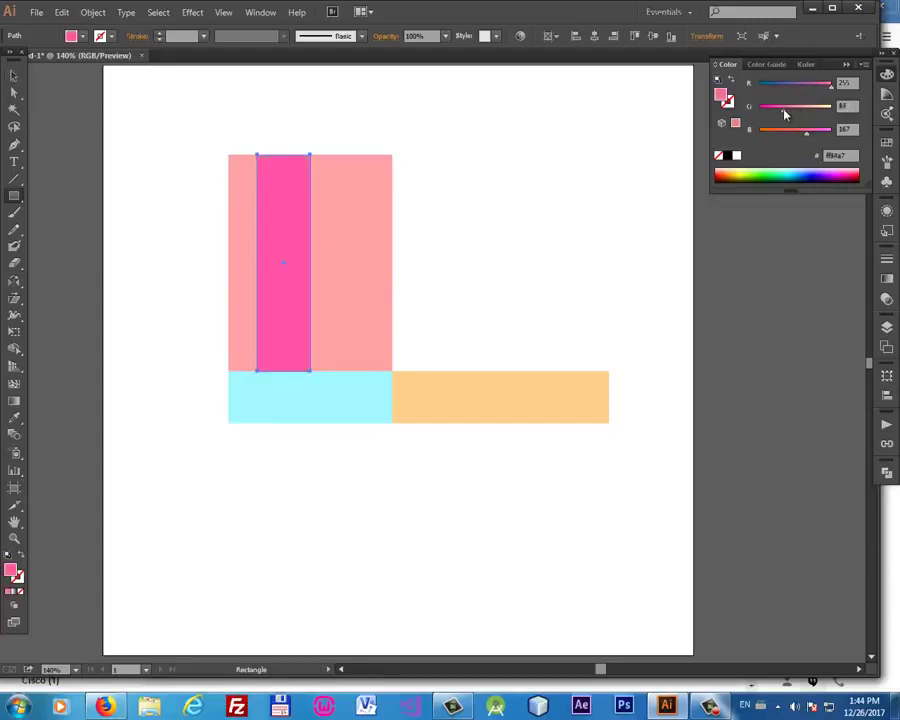
click(14, 161)
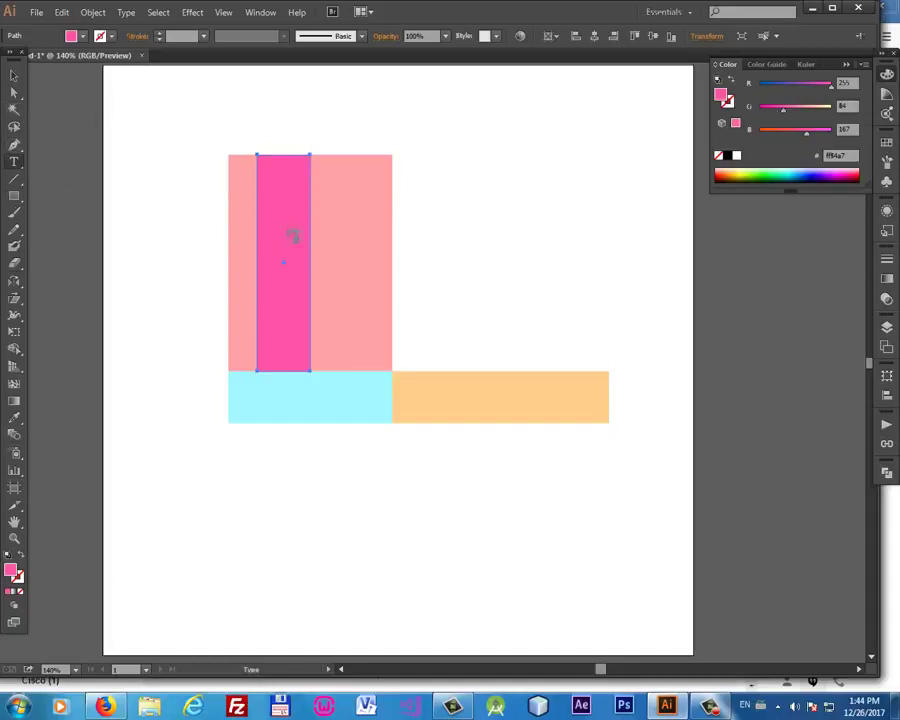
Type PRESENT, enlarge it and place it along the hot-pink stripe.
click(282, 113)
text(PRESENT)
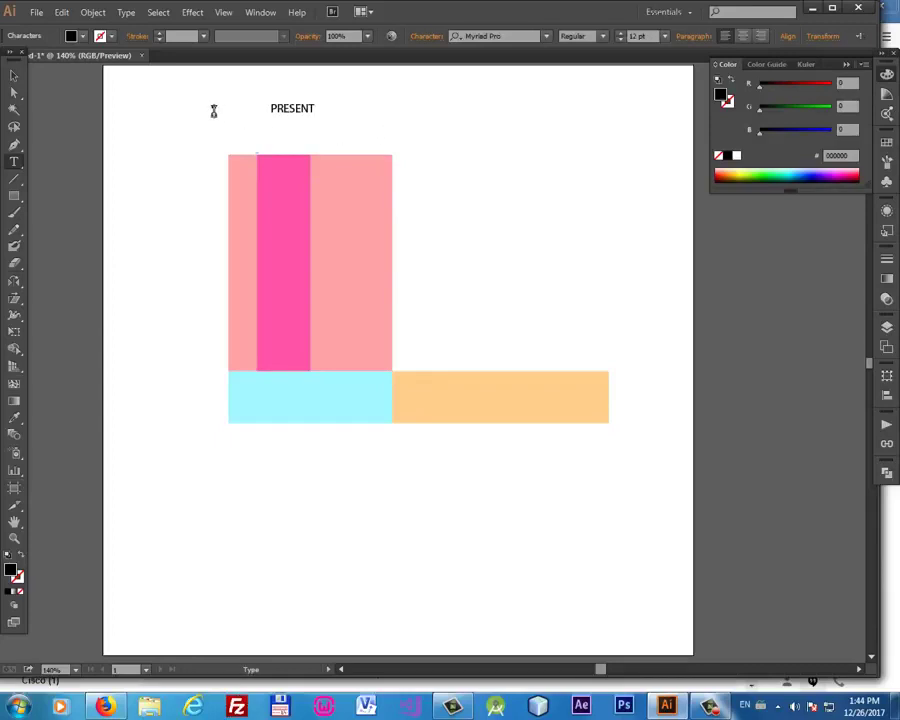
click(14, 75)
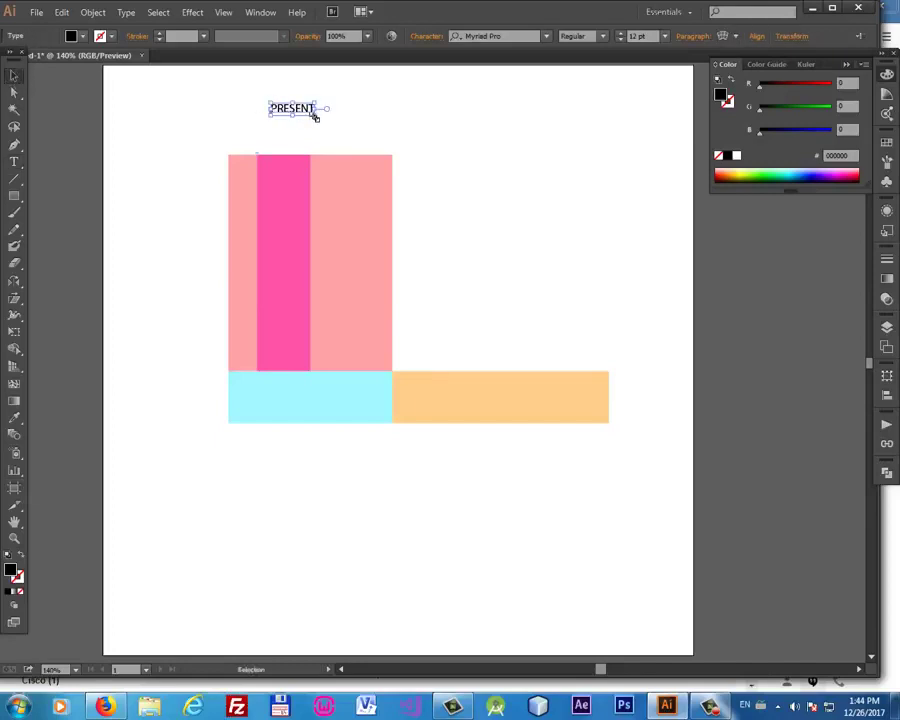
mouse_move(315, 117)
mouse_down()
mouse_move(362, 112)
mouse_move(300, 73)
mouse_up()
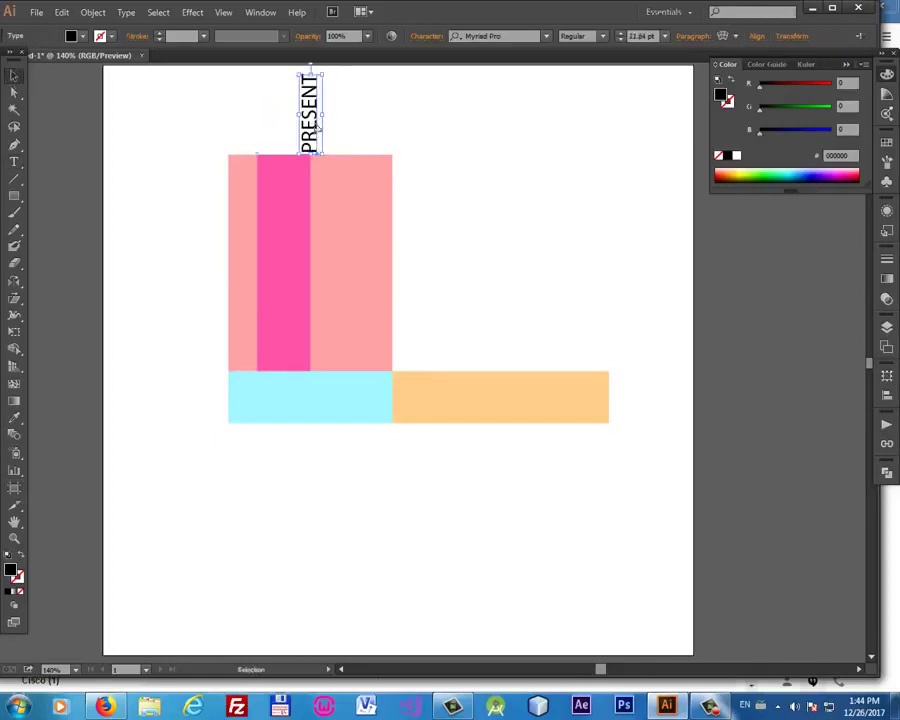
mouse_move(314, 125)
mouse_down()
mouse_move(283, 255)
mouse_move(304, 364)
mouse_up()
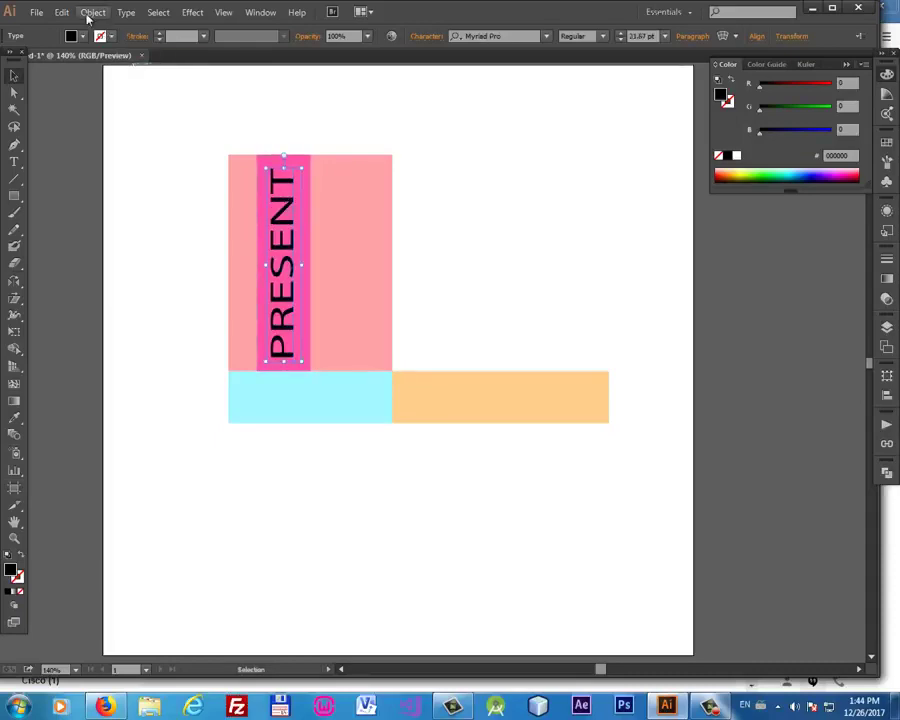
Convert the PRESENT text to outlines.
click(88, 14)
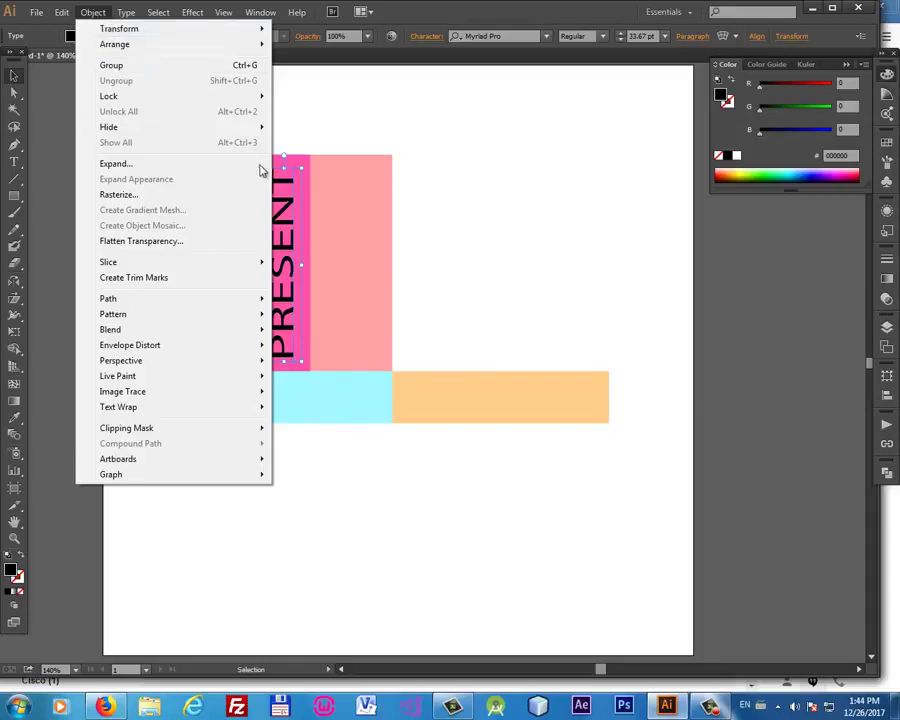
mouse_move(108, 298)
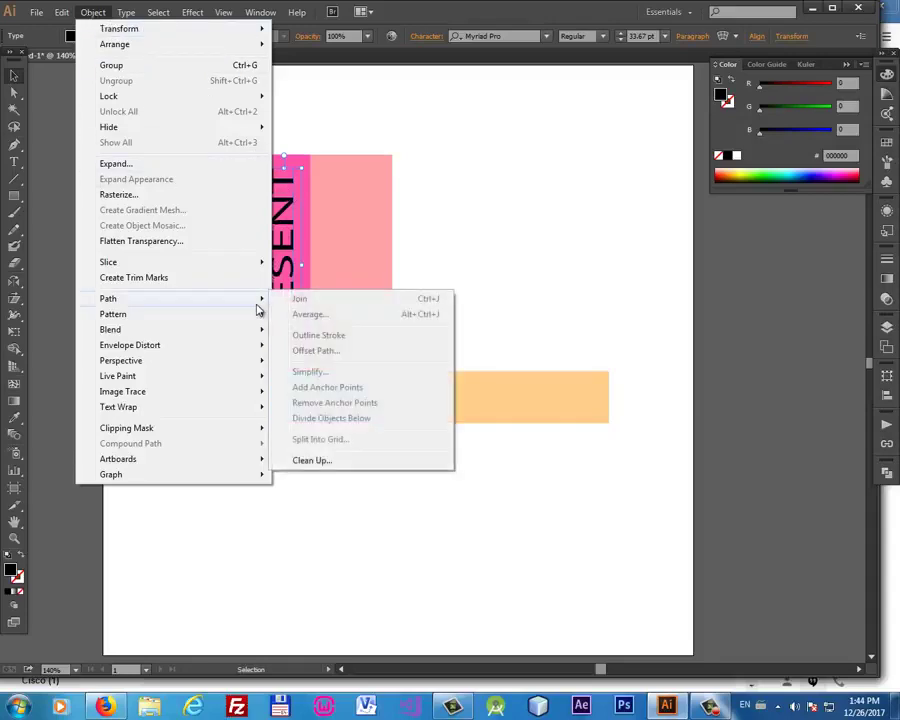
click(480, 174)
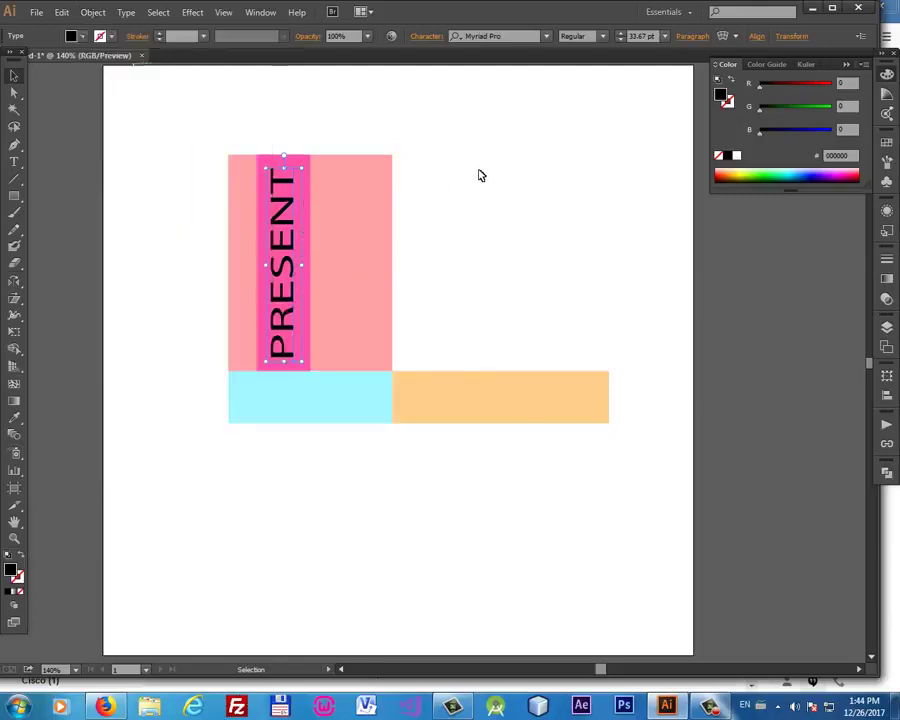
right_click(293, 186)
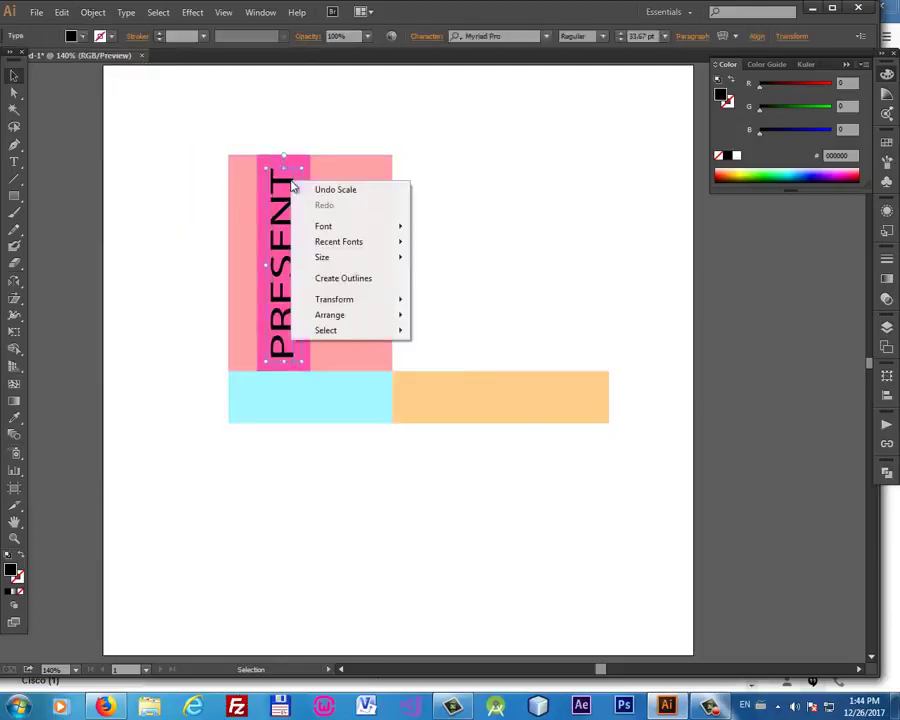
click(331, 279)
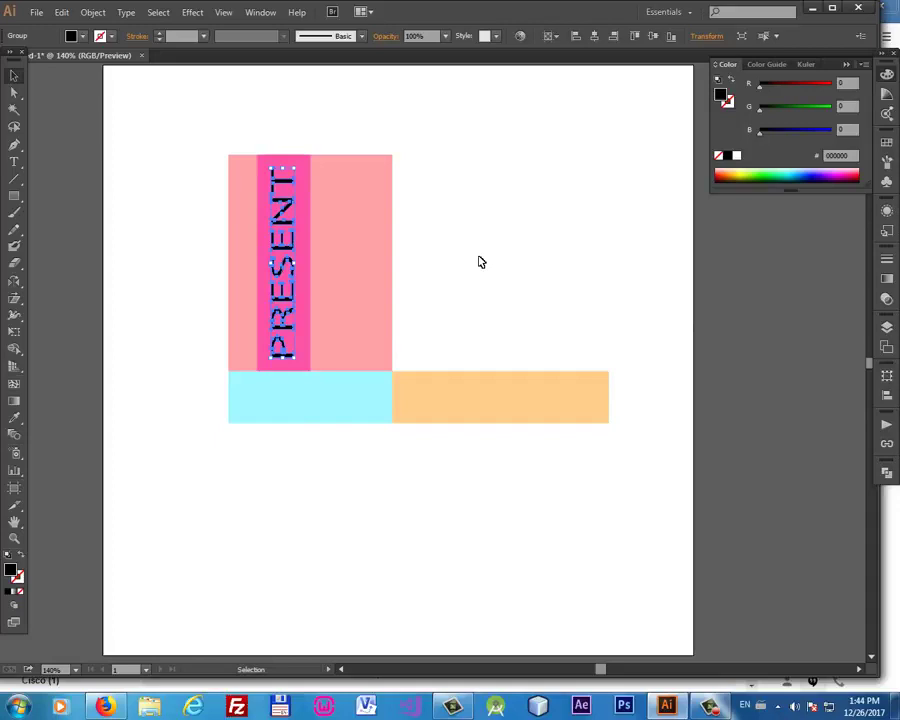
click(155, 204)
click(14, 161)
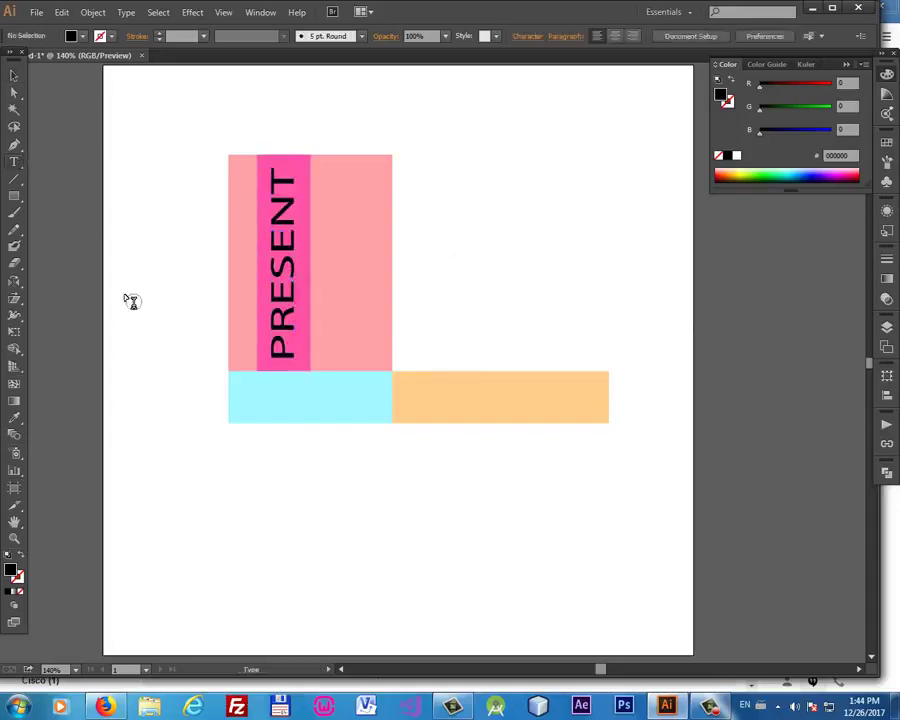
Type FOR YOU on the cyan rectangle and enlarge it.
click(293, 398)
text(FOR YOU)
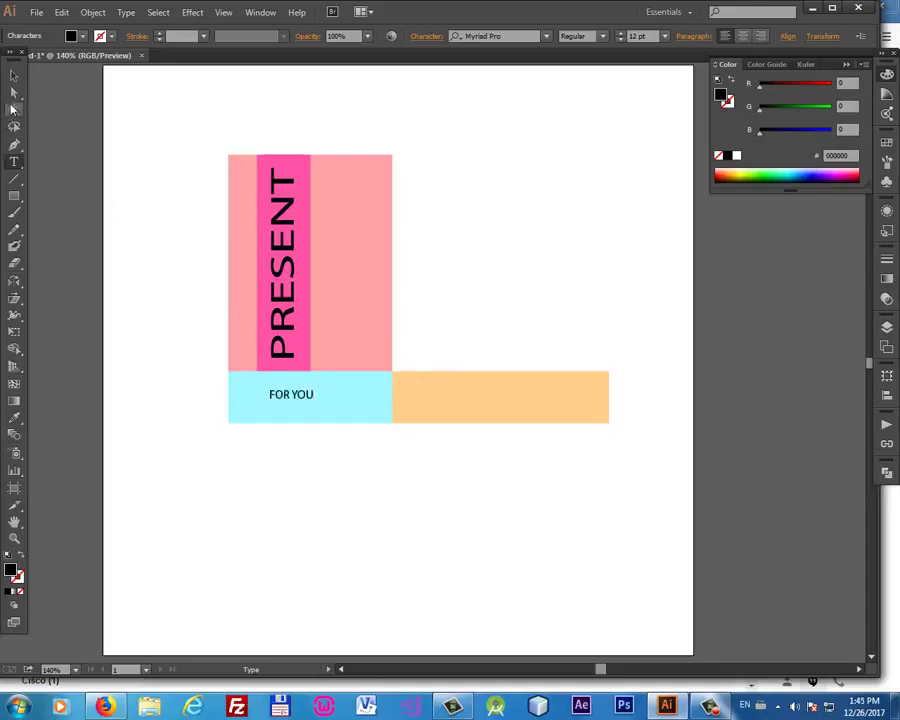
click(14, 75)
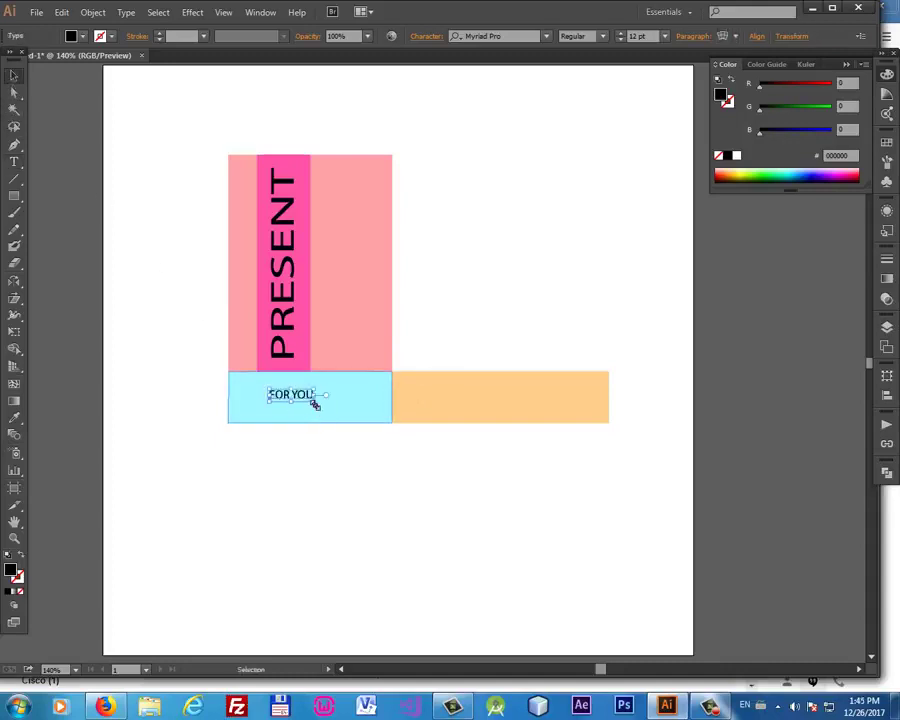
mouse_move(320, 410)
mouse_down()
mouse_move(388, 423)
mouse_move(369, 414)
mouse_up()
click(370, 440)
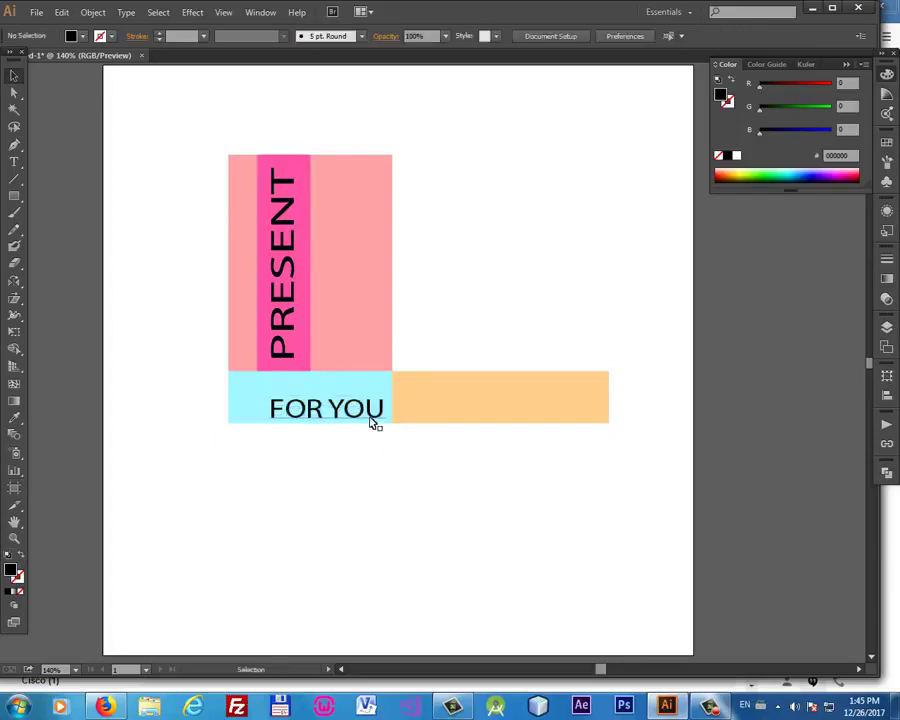
Convert the FOR YOU text to outlines.
right_click(371, 420)
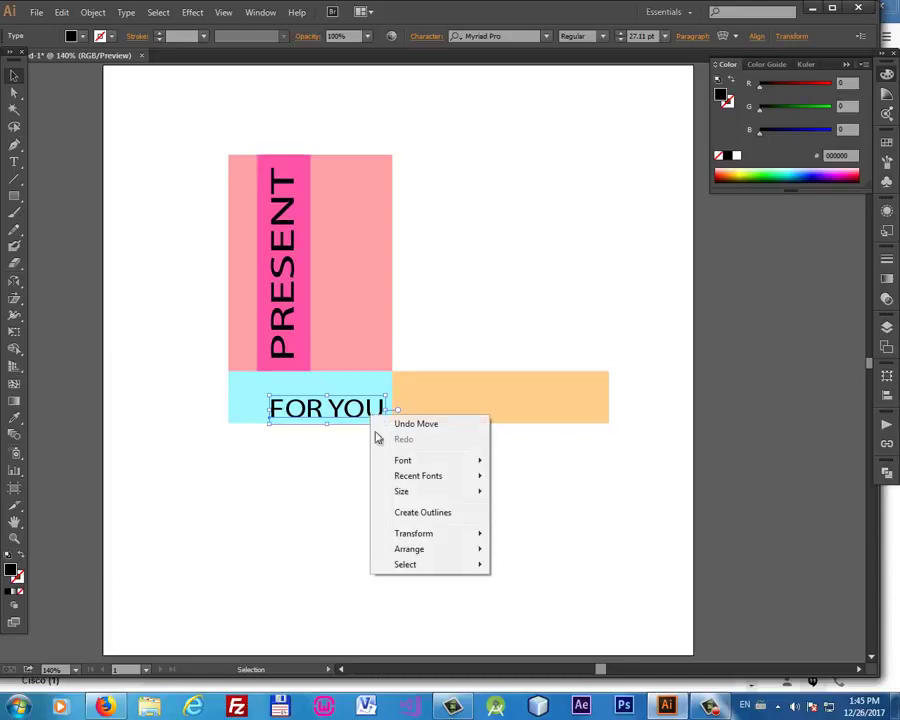
click(411, 512)
click(351, 484)
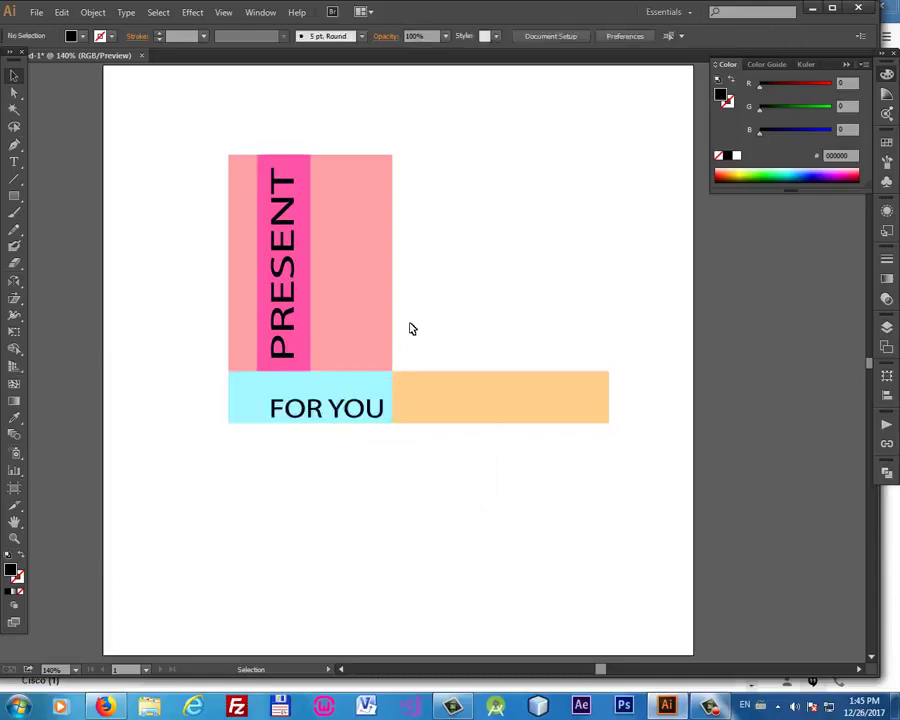
click(14, 195)
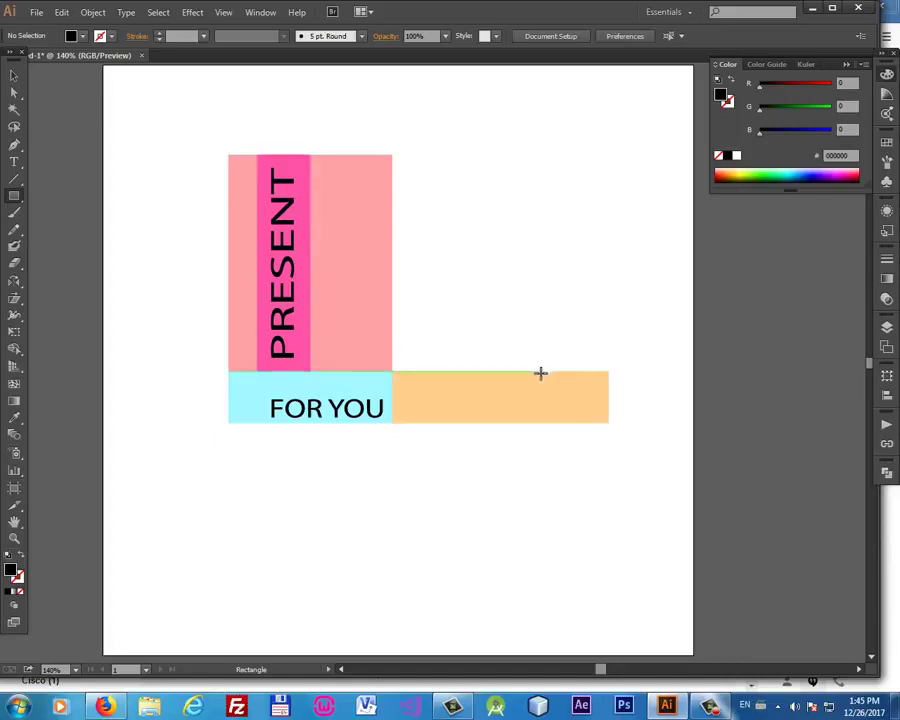
Draw a thin vertical bar across the orange strip near its right end.
mouse_move(541, 372)
mouse_down()
mouse_move(557, 424)
mouse_move(549, 425)
mouse_up()
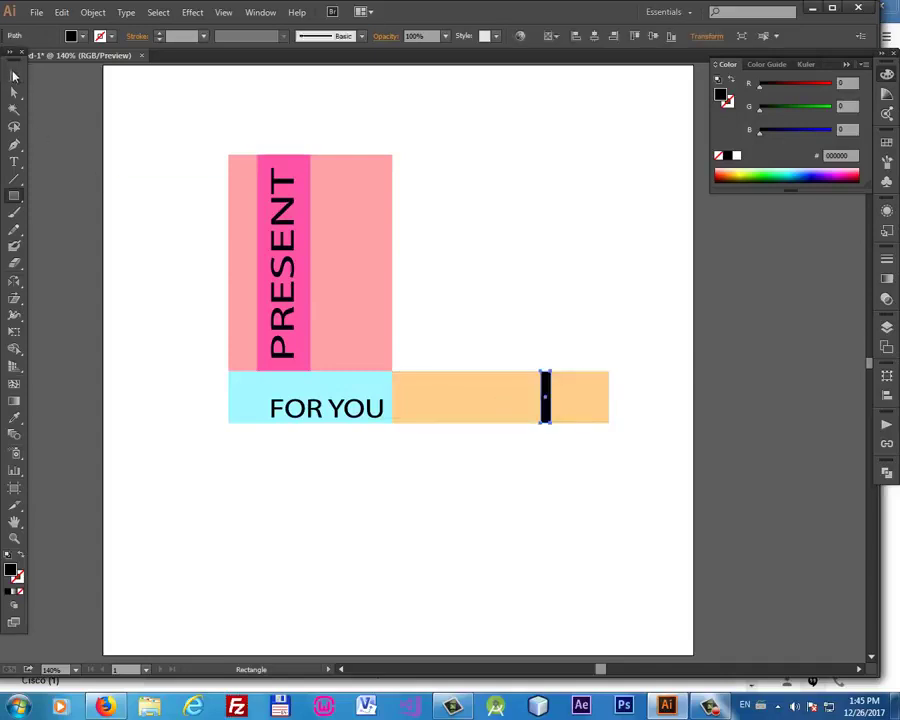
click(14, 76)
click(494, 279)
key(ctrl+z)
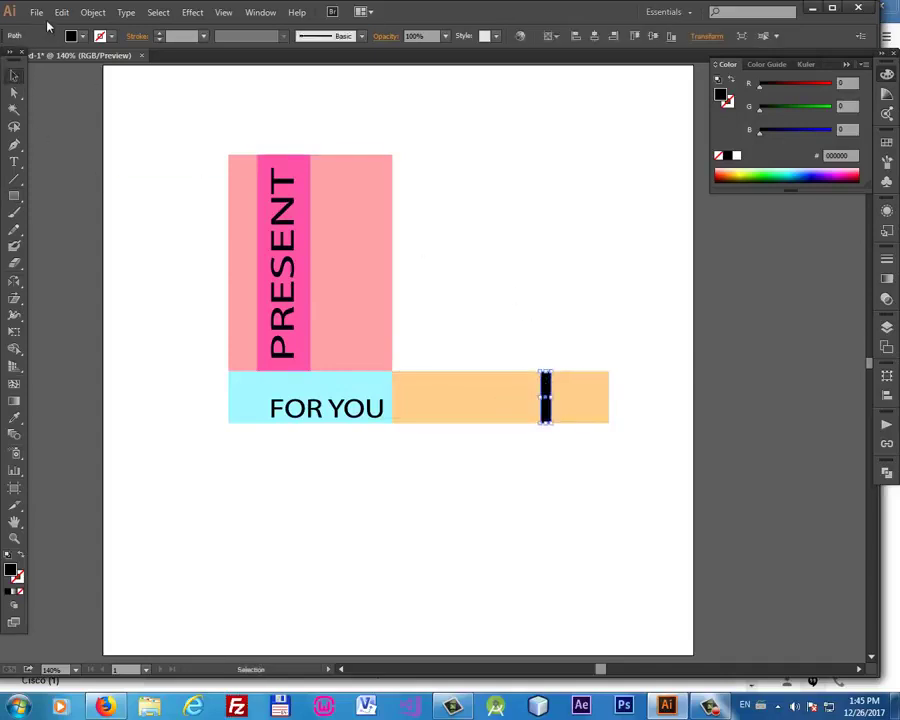
click(61, 12)
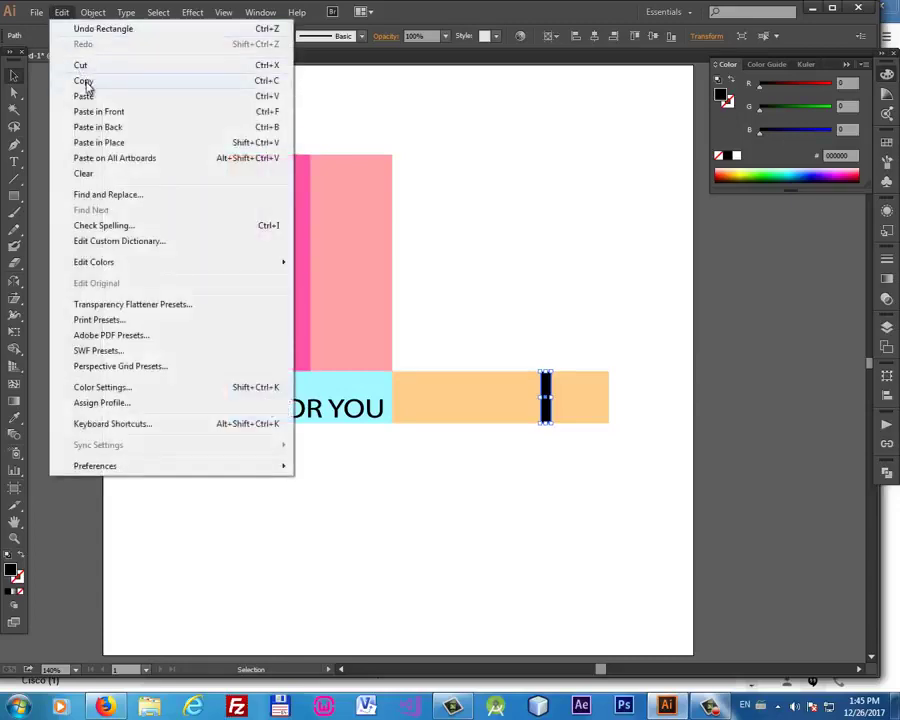
key(Escape)
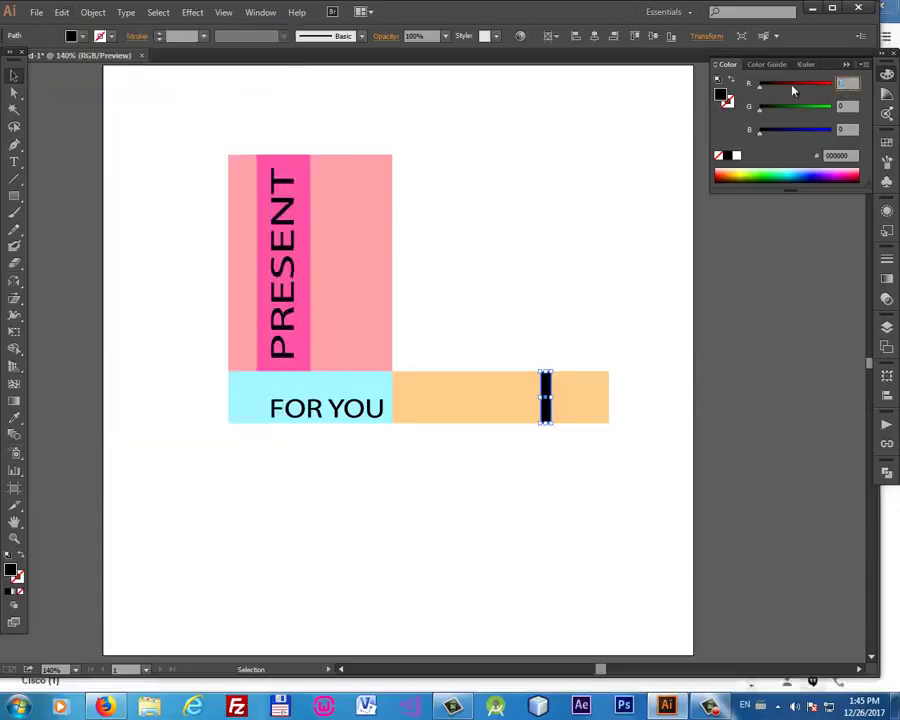
Set the bar's fill to light grey: R 200, G 200, B 200.
text(200)
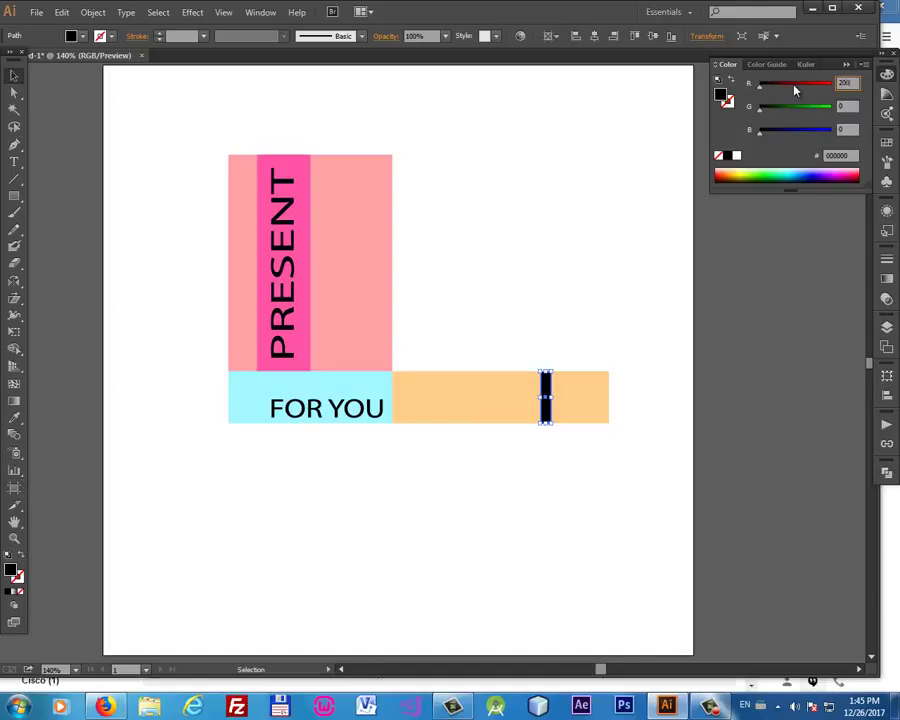
key(Tab)
text(200)
key(Tab)
text(200)
key(Tab)
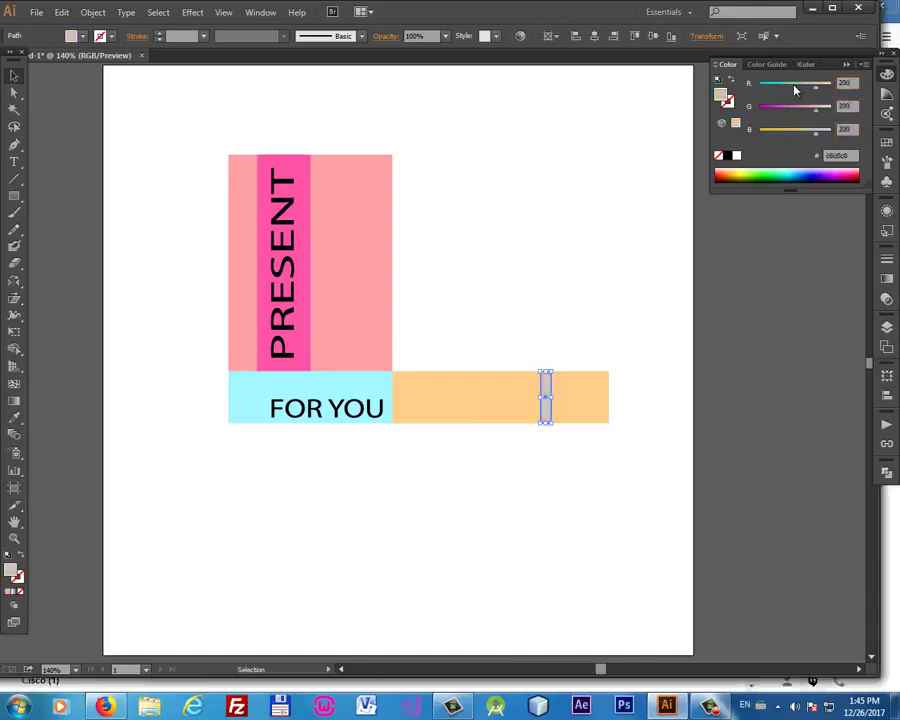
click(572, 222)
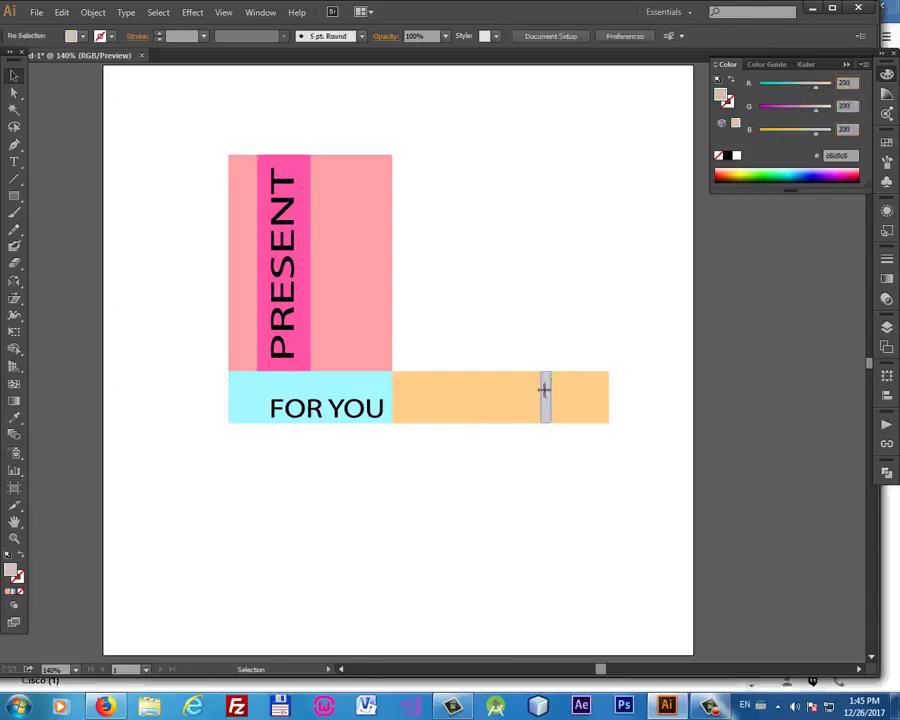
Paste two in-place copies of the grey bar and slide them right along the orange strip.
click(544, 389)
click(61, 12)
click(82, 82)
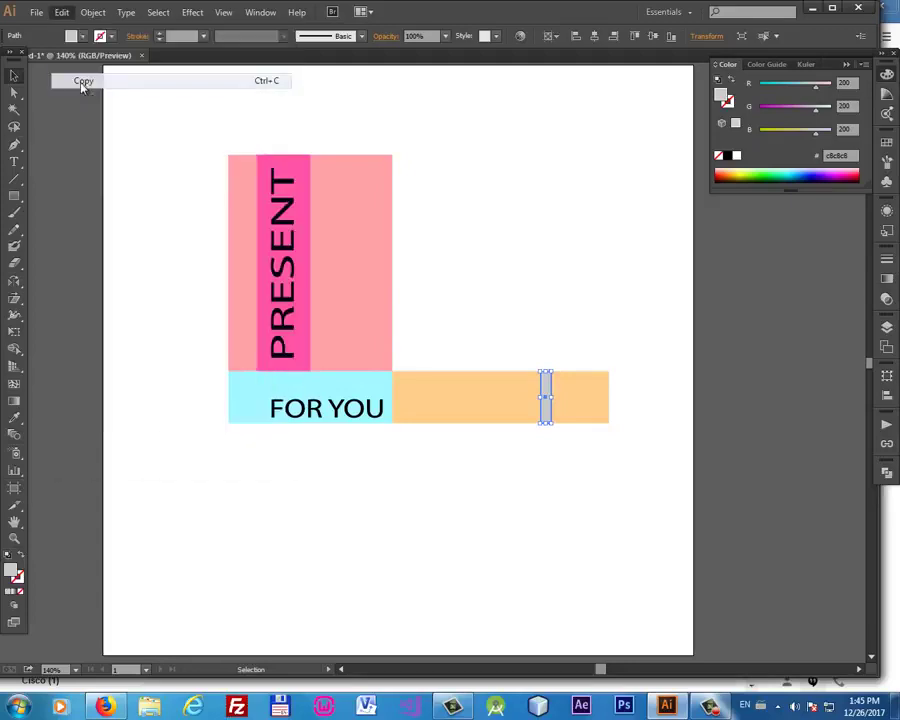
click(61, 12)
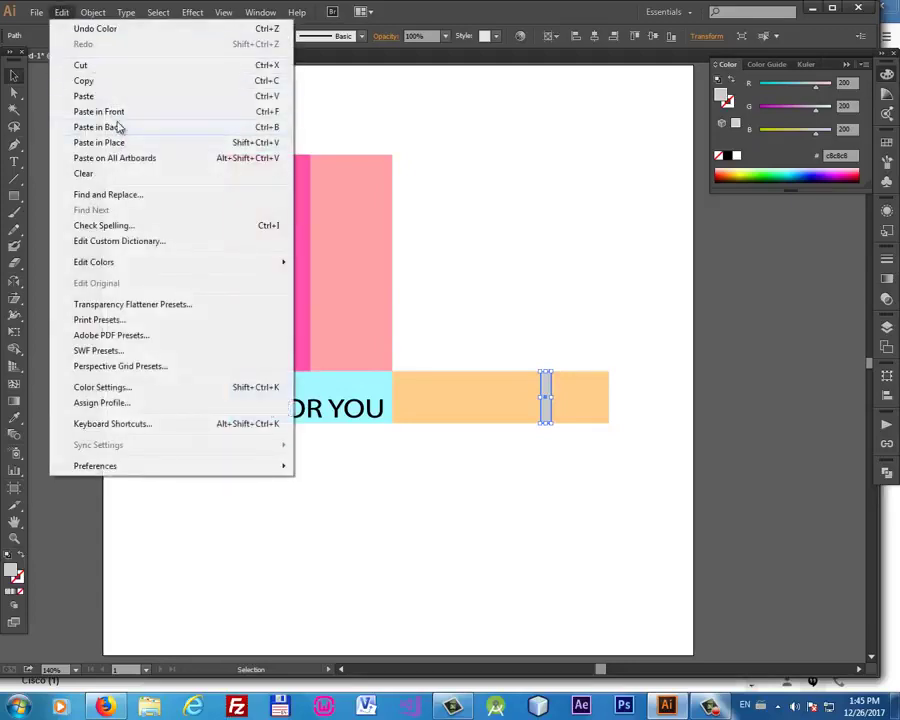
click(125, 143)
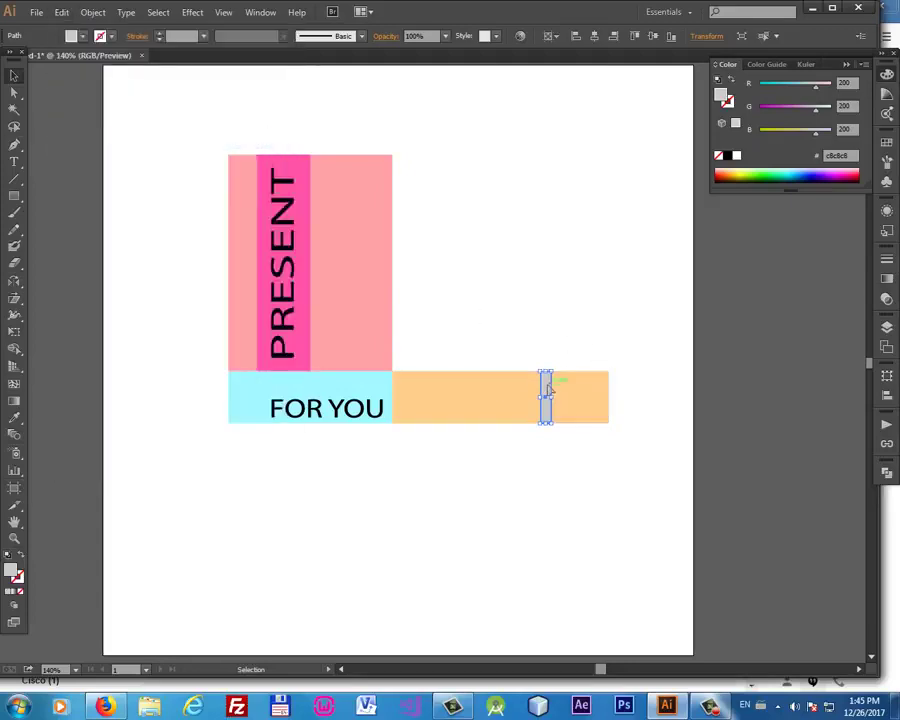
drag(547, 389, 586, 388)
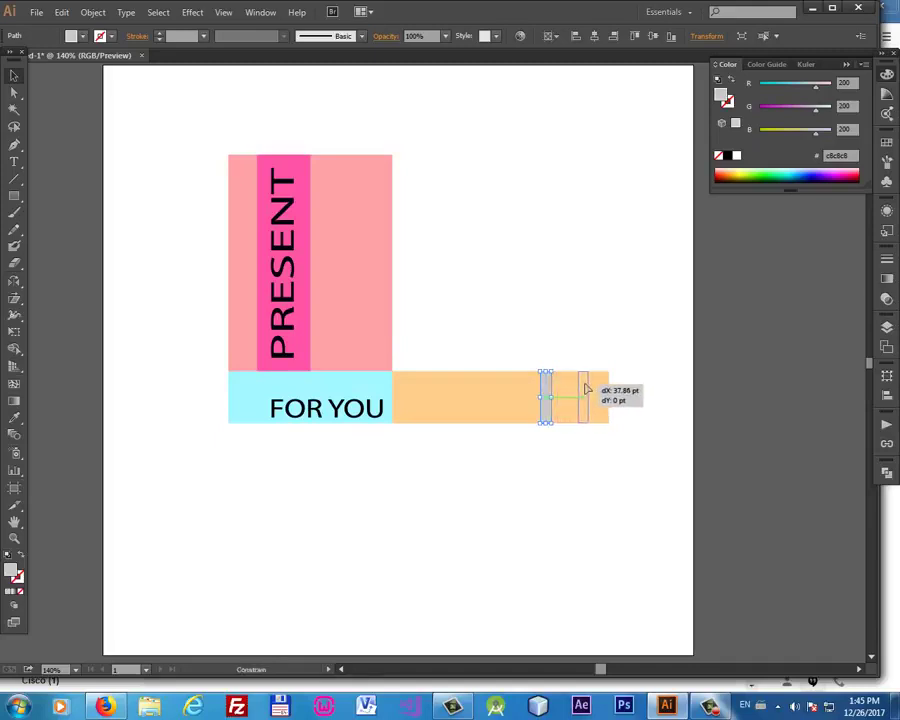
drag(586, 388, 590, 389)
click(61, 12)
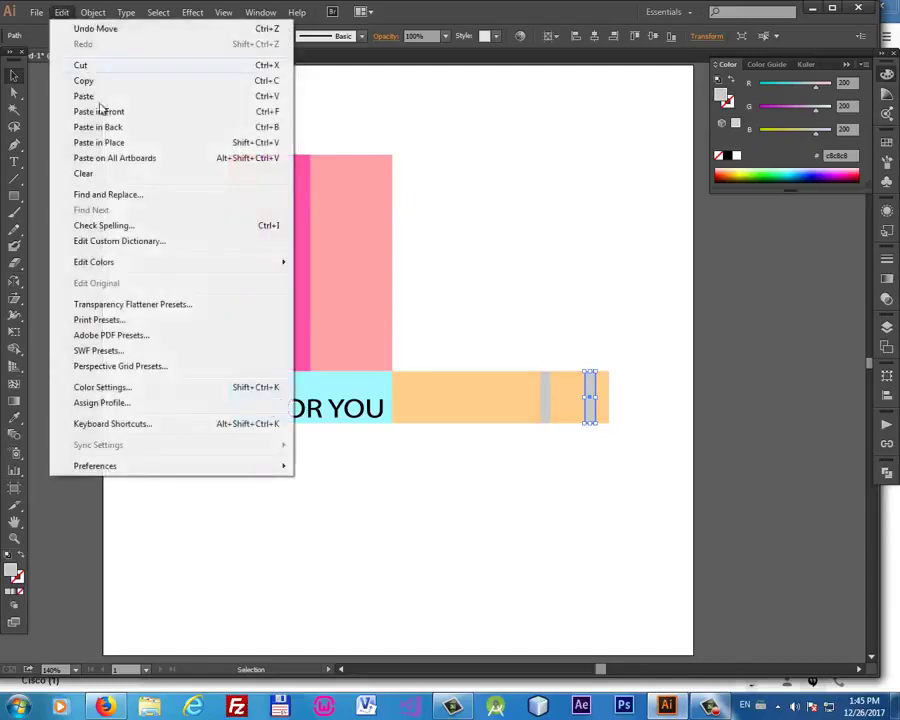
click(86, 143)
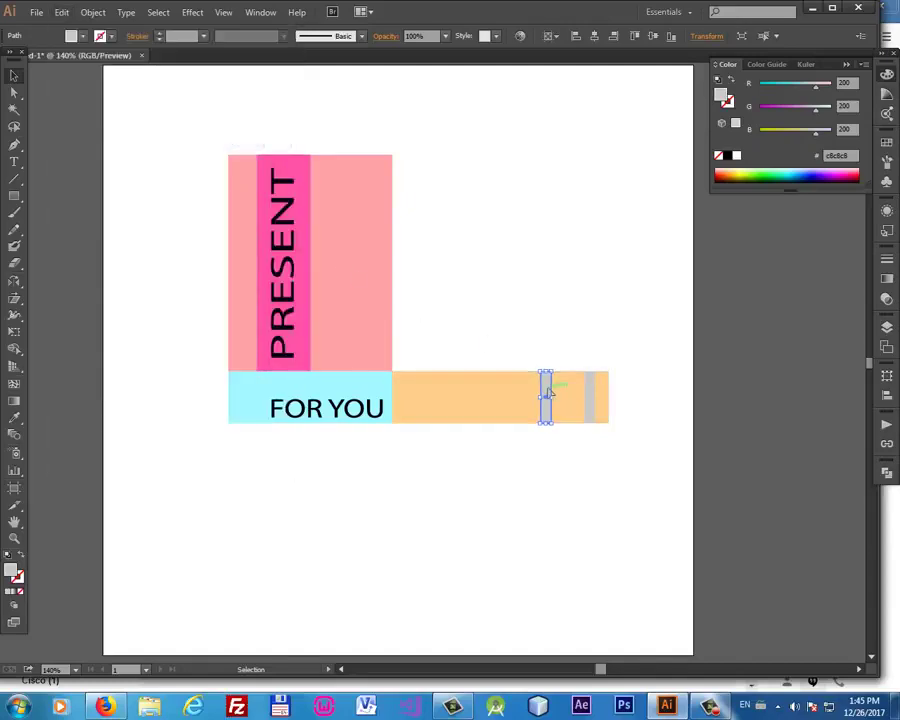
drag(548, 392, 580, 399)
click(653, 412)
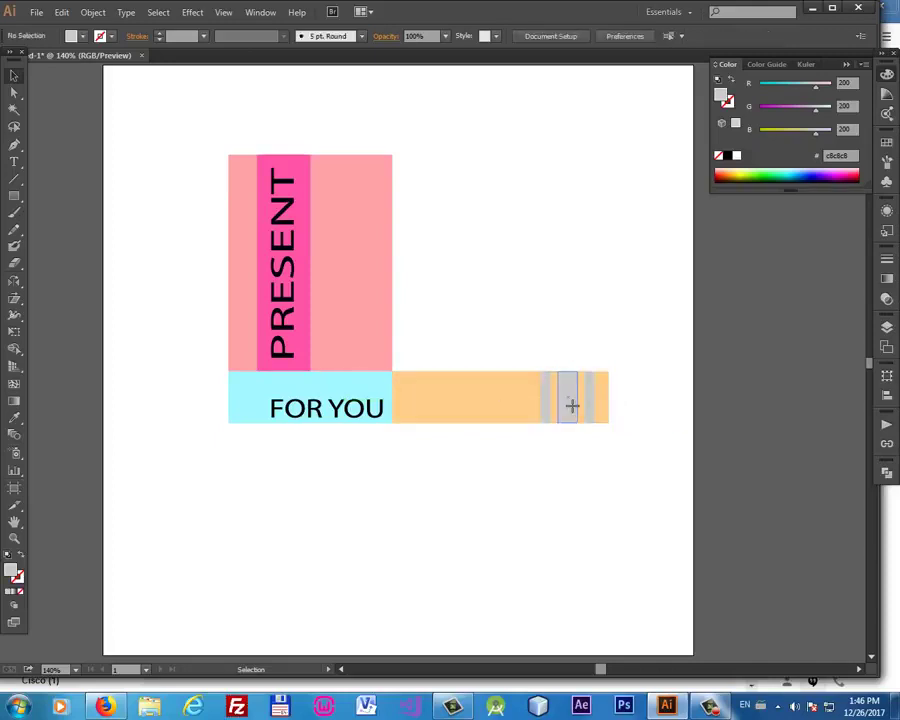
Recolour the new stripe dark grey, RGB 100 (646464).
click(572, 403)
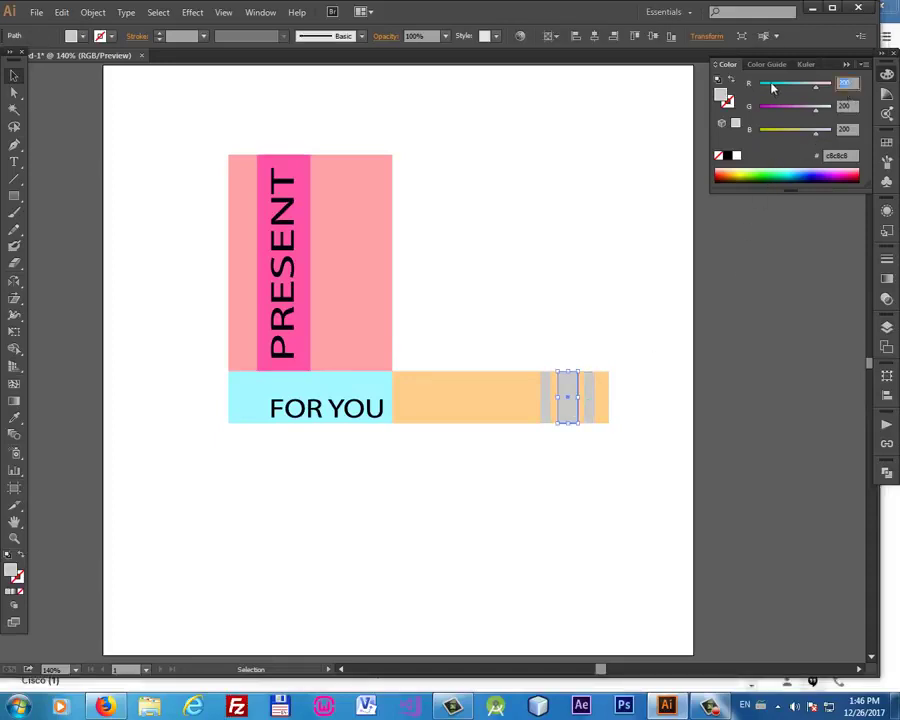
text(100)
key(Tab)
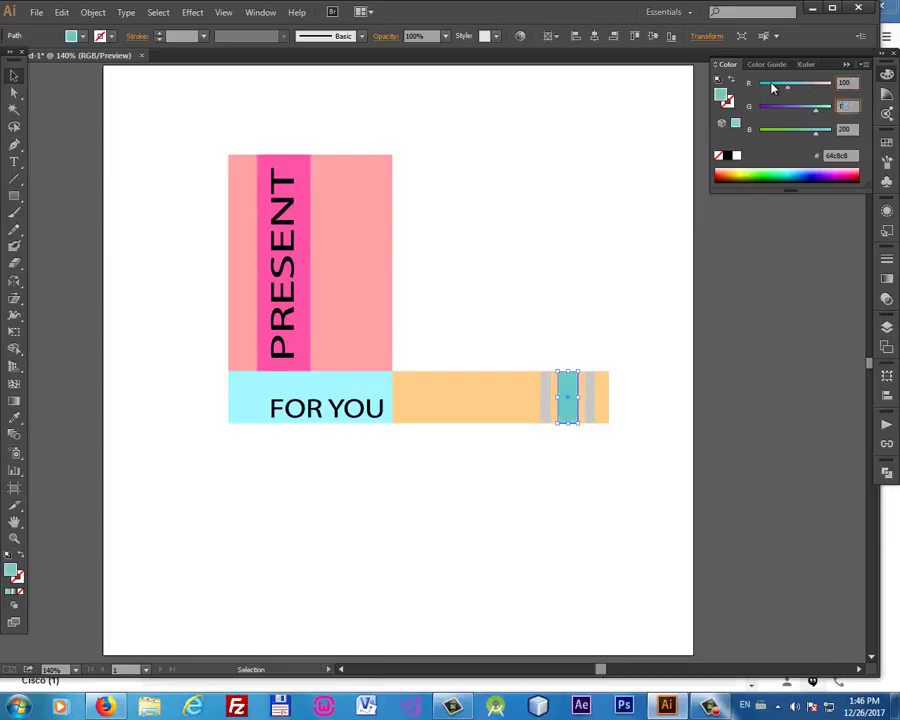
text(100)
key(Tab)
text(0)
key(Tab)
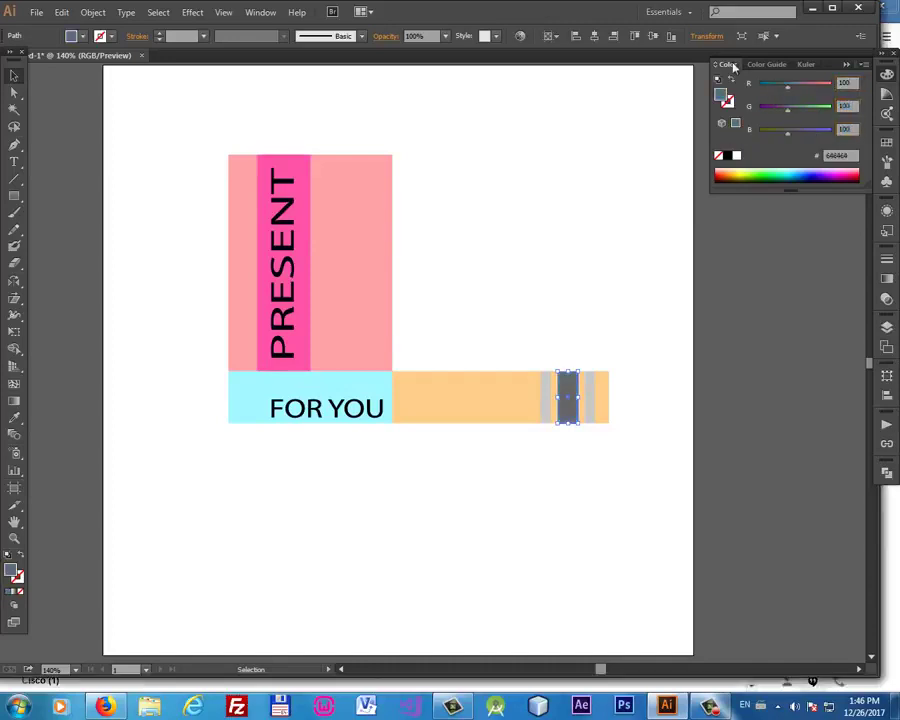
click(536, 236)
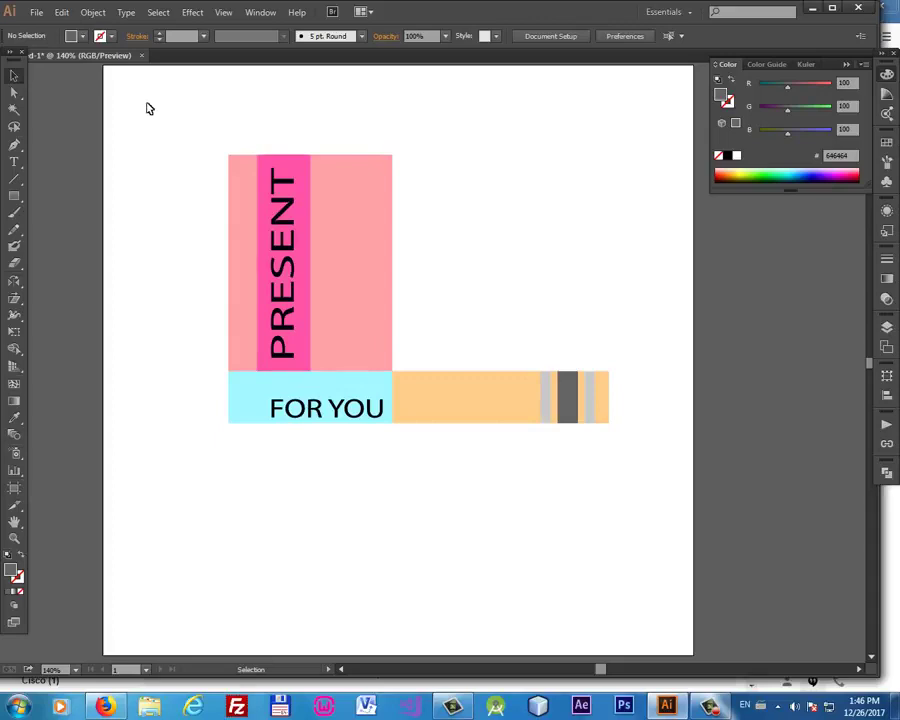
drag(147, 108, 426, 312)
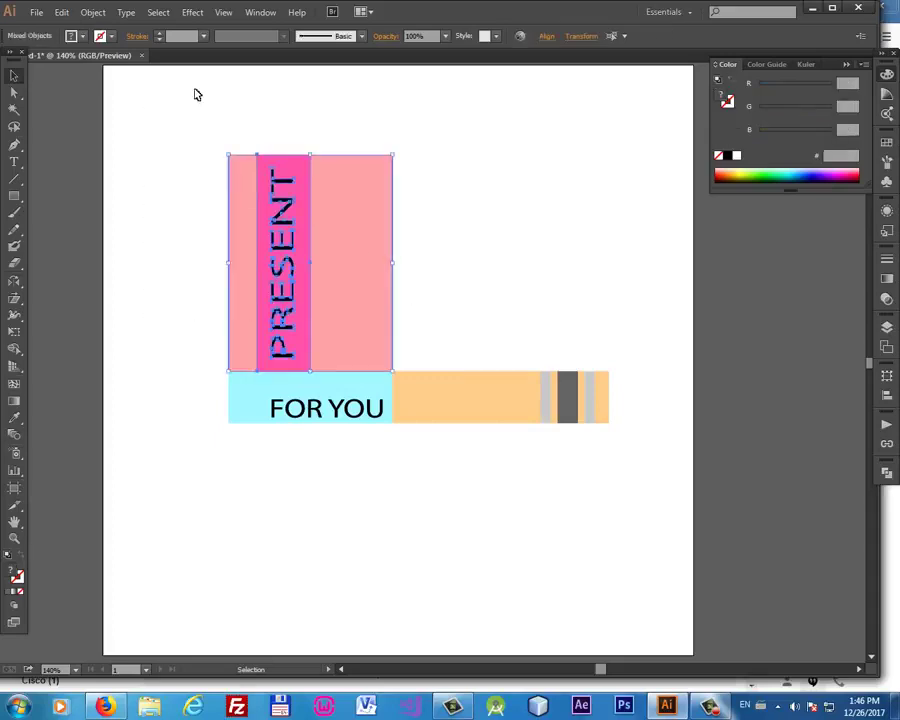
Group the PRESENT top's parts into a single object.
click(93, 12)
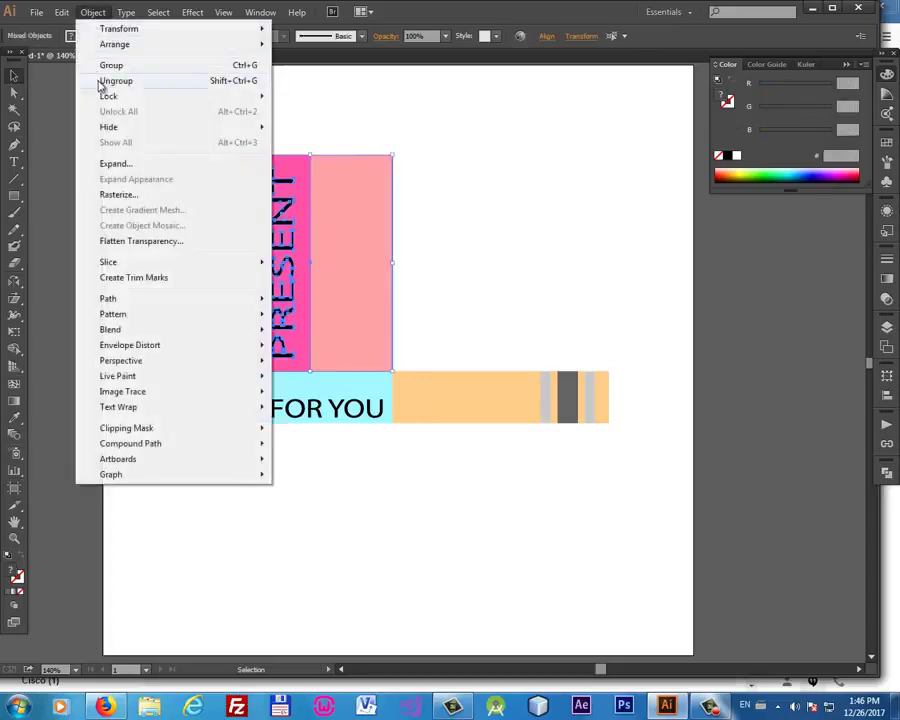
click(110, 65)
click(200, 408)
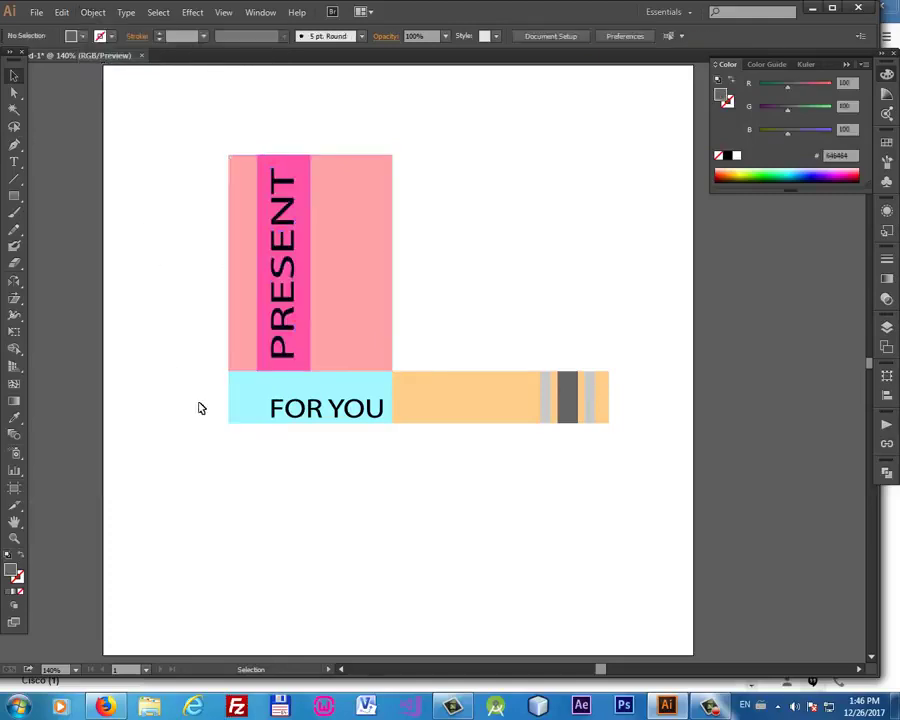
Group the FOR YOU text and cyan box together.
drag(291, 436, 355, 446)
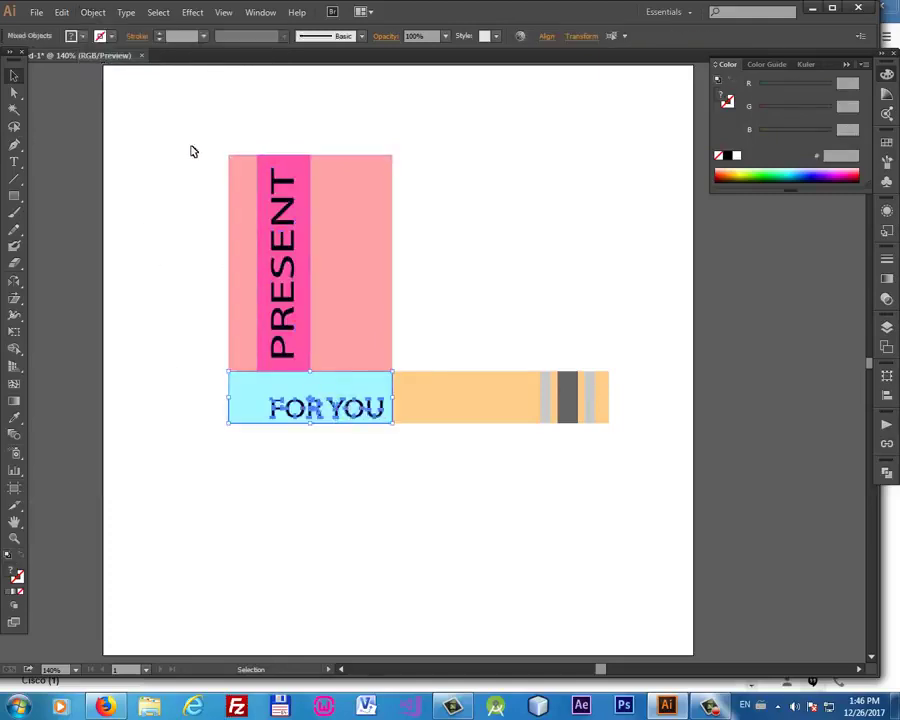
click(107, 152)
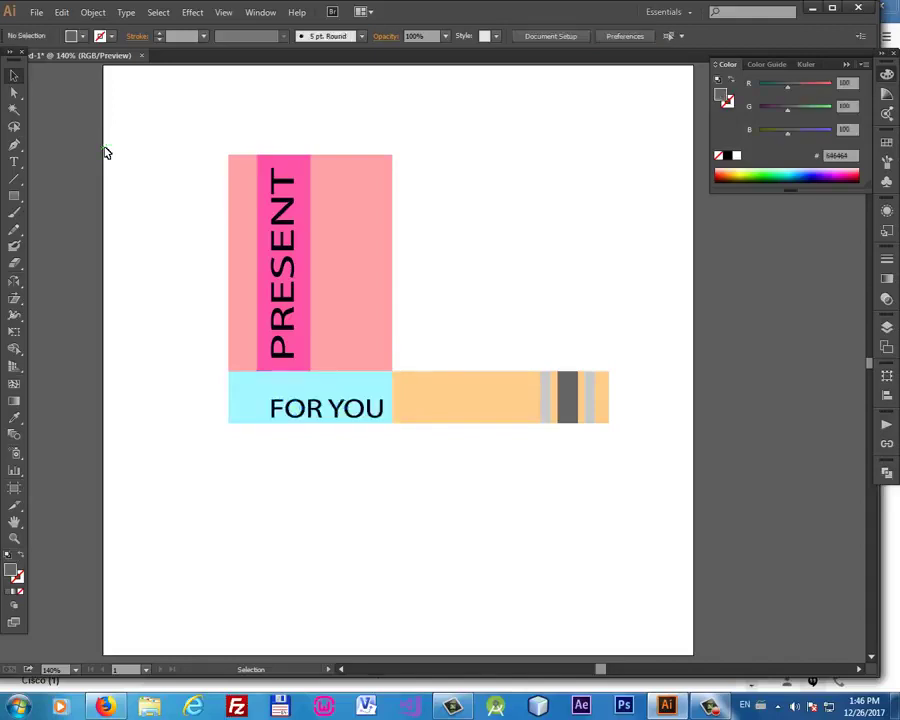
drag(268, 410, 318, 433)
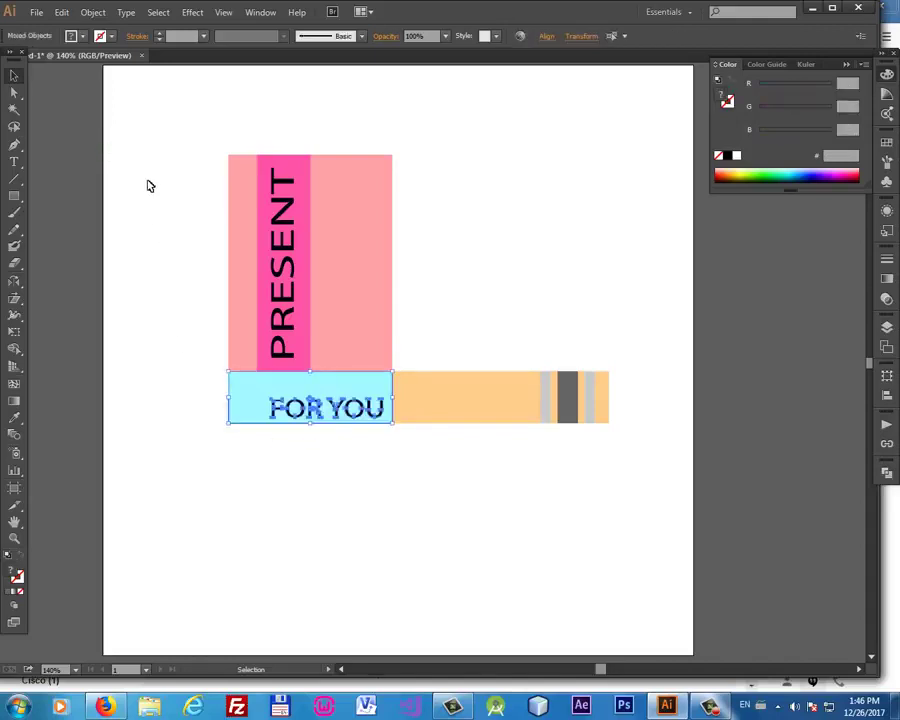
click(93, 12)
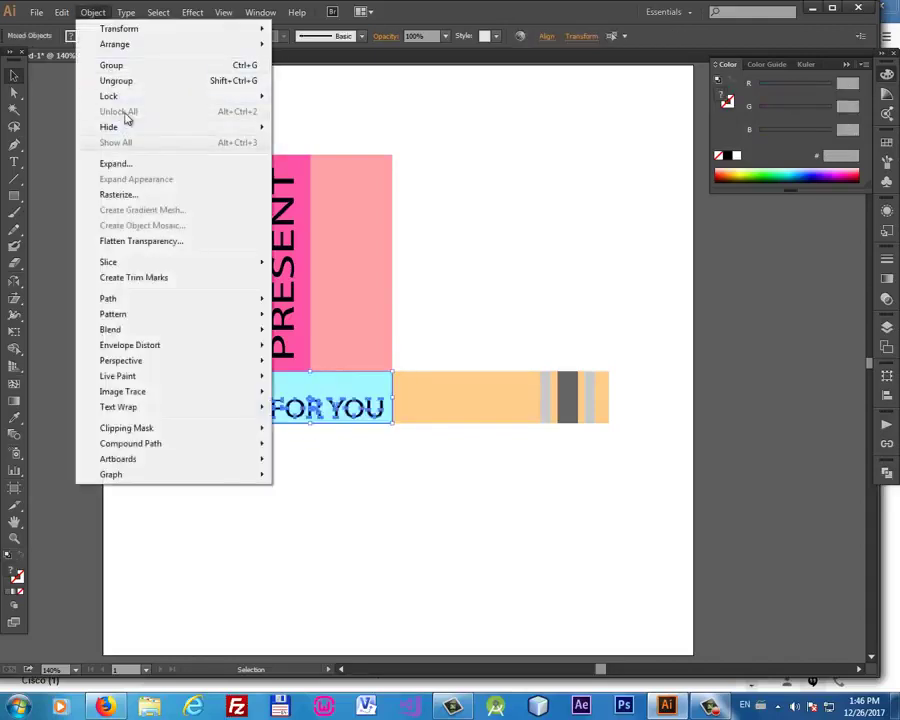
click(129, 66)
Group all pieces of the striped orange side into one object.
drag(490, 320, 642, 436)
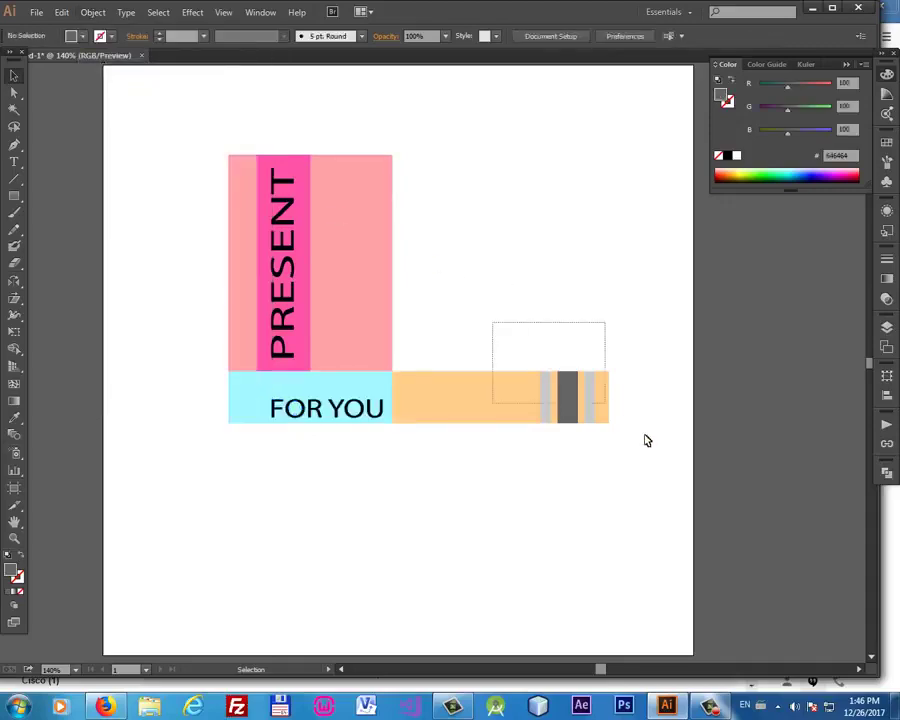
click(88, 13)
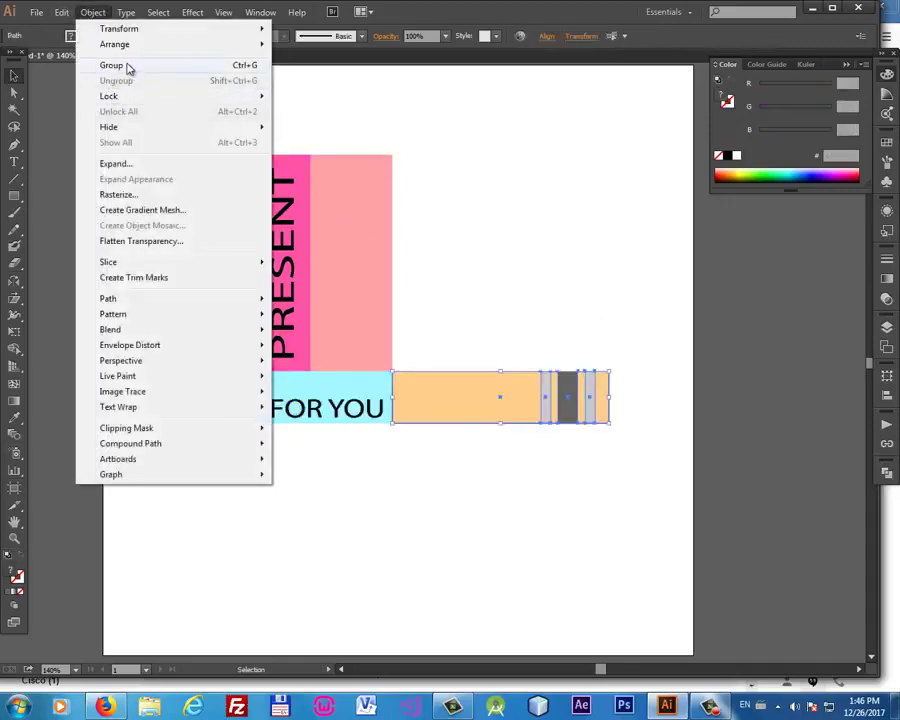
click(126, 66)
click(490, 188)
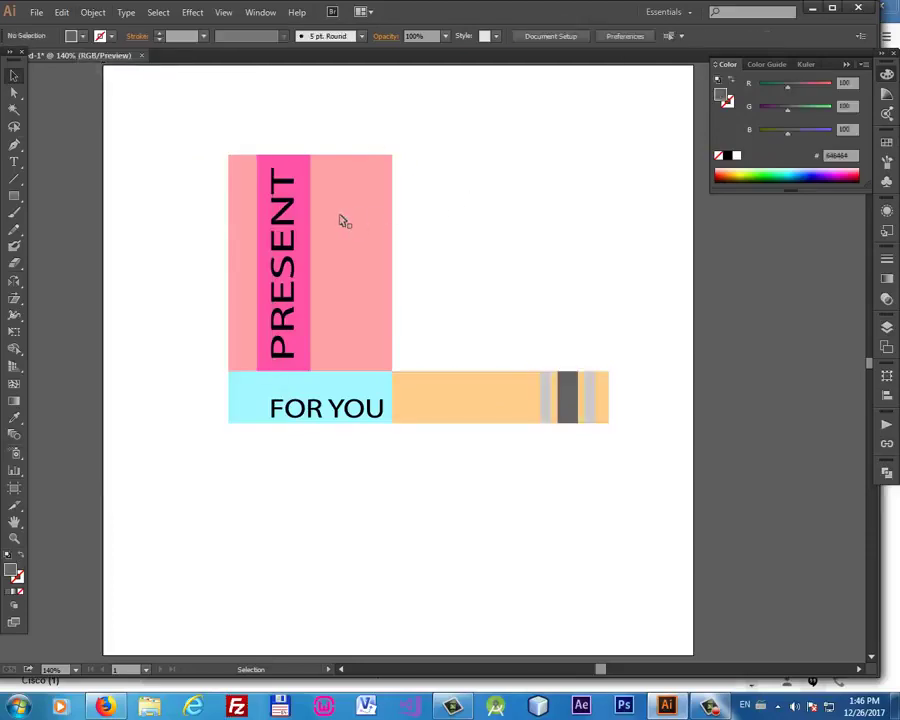
Shear the PRESENT group 30° horizontally about its bottom-right corner.
mouse_move(160, 118)
mouse_down()
mouse_move(437, 284)
mouse_move(428, 283)
mouse_up()
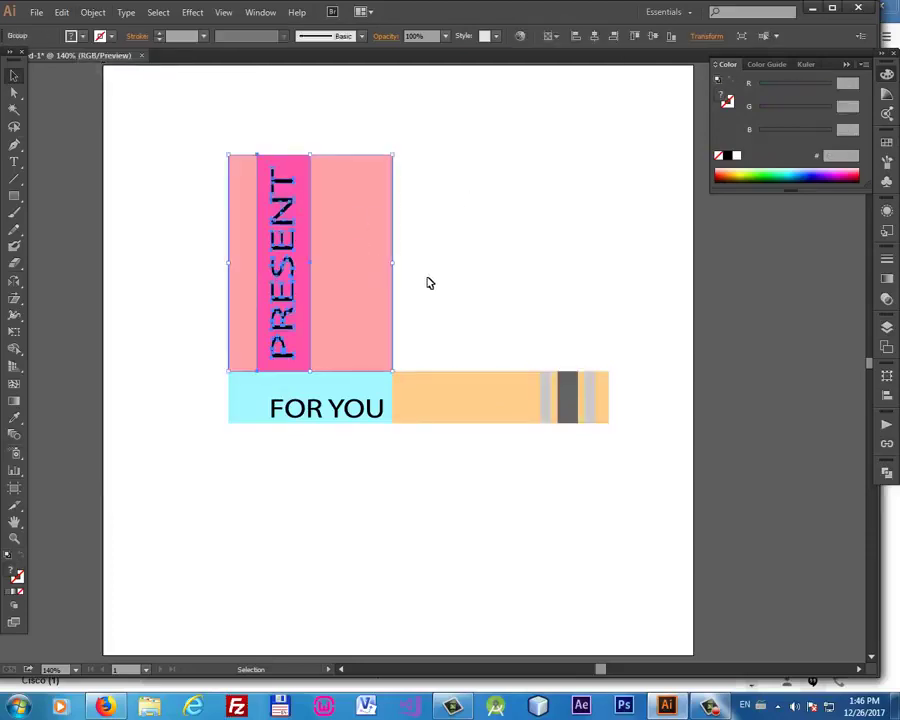
click(14, 300)
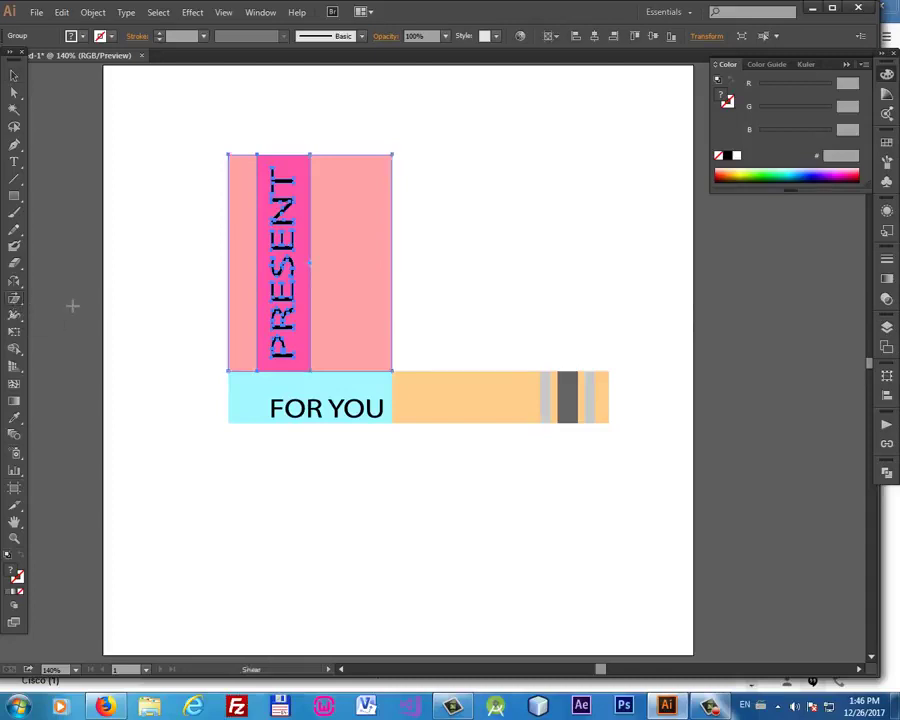
alt+click(394, 376)
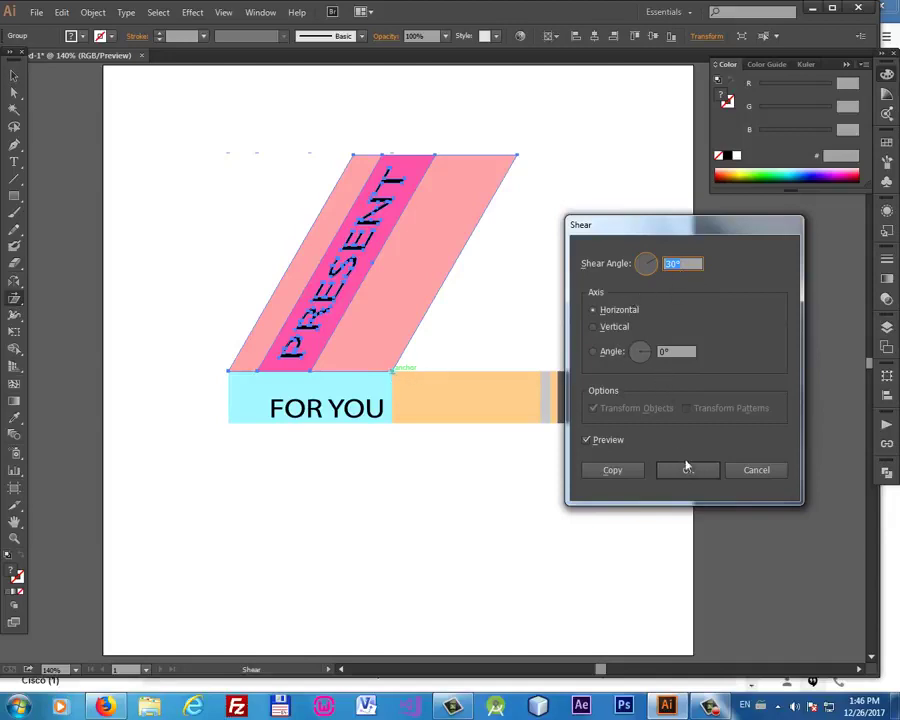
click(687, 468)
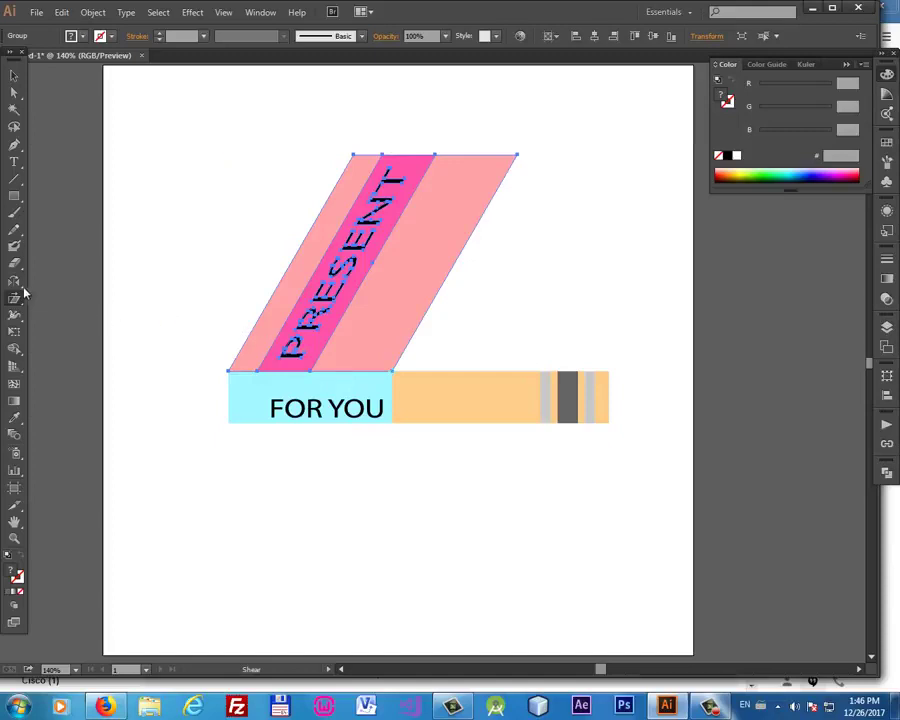
Rotate the sheared PRESENT top -30° about its bottom corner into a flat lid.
drag(16, 282, 48, 283)
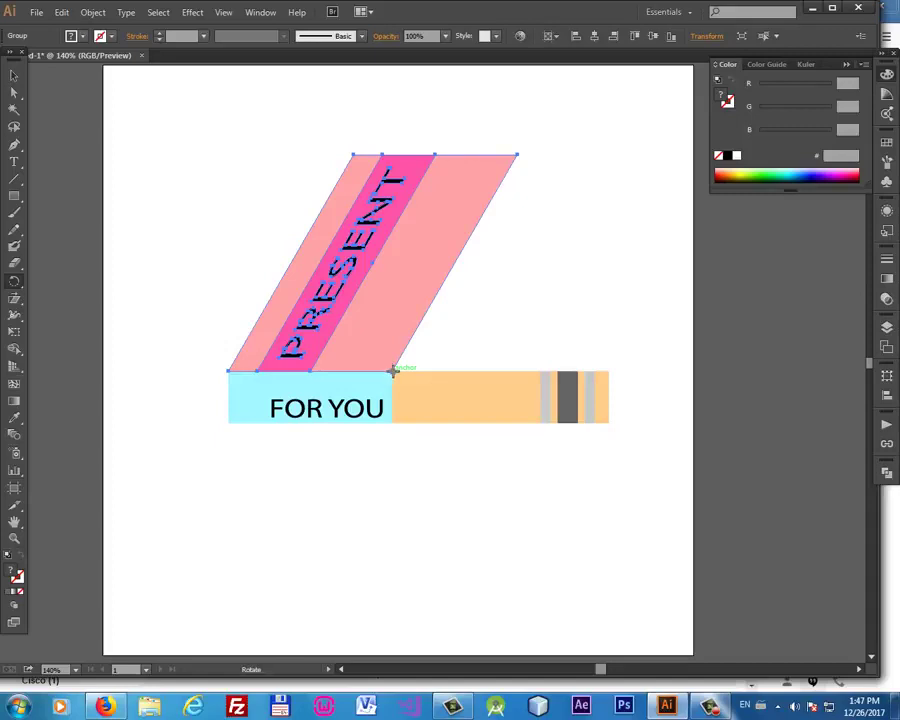
alt+click(393, 370)
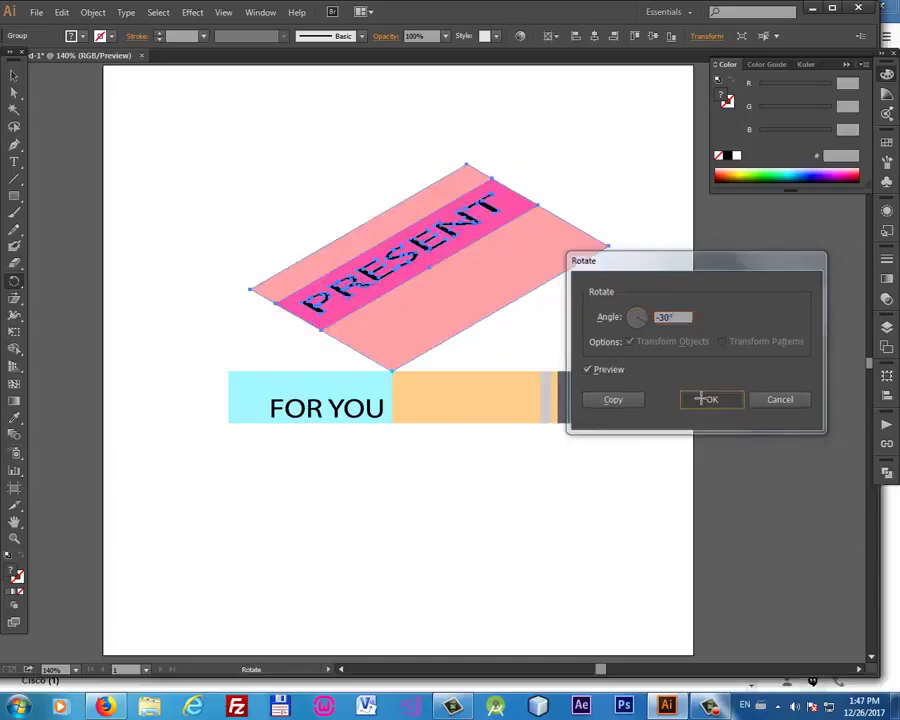
click(707, 400)
click(14, 75)
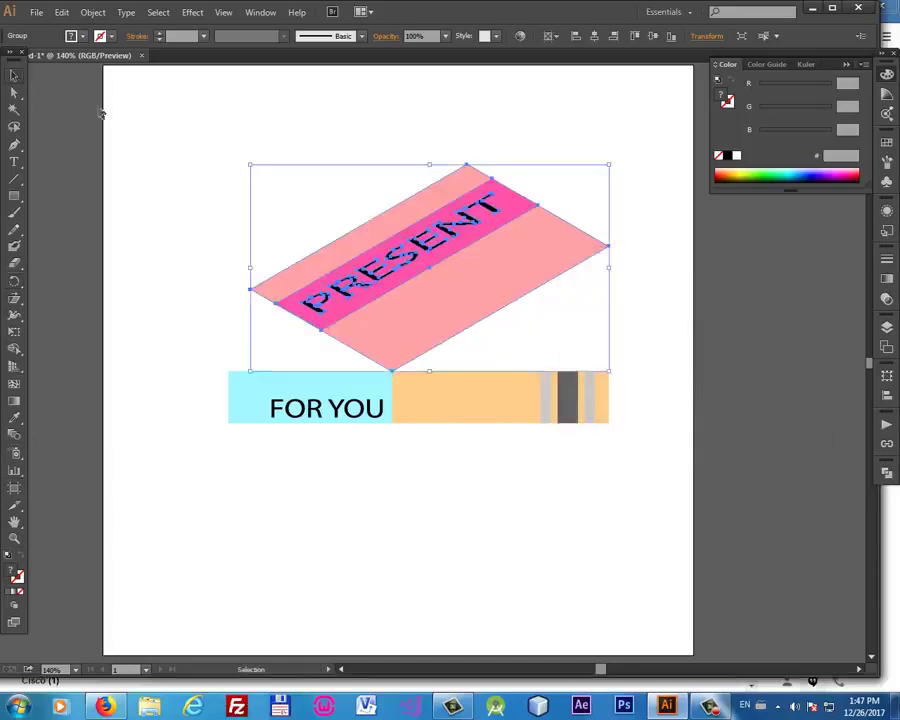
click(203, 158)
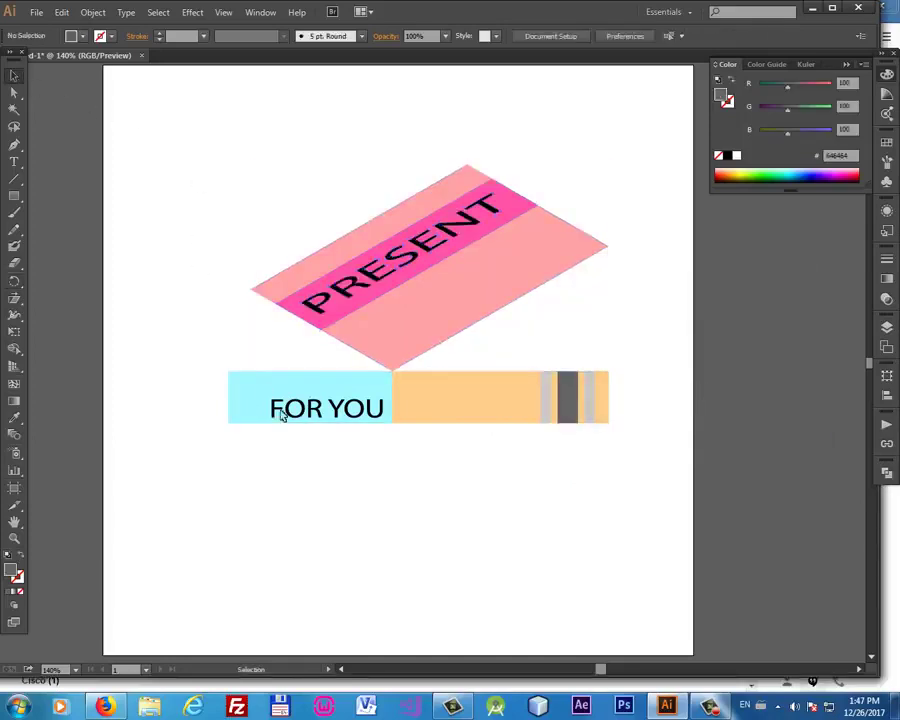
Shear the FOR YOU front group about its top-right corner.
drag(243, 362, 321, 446)
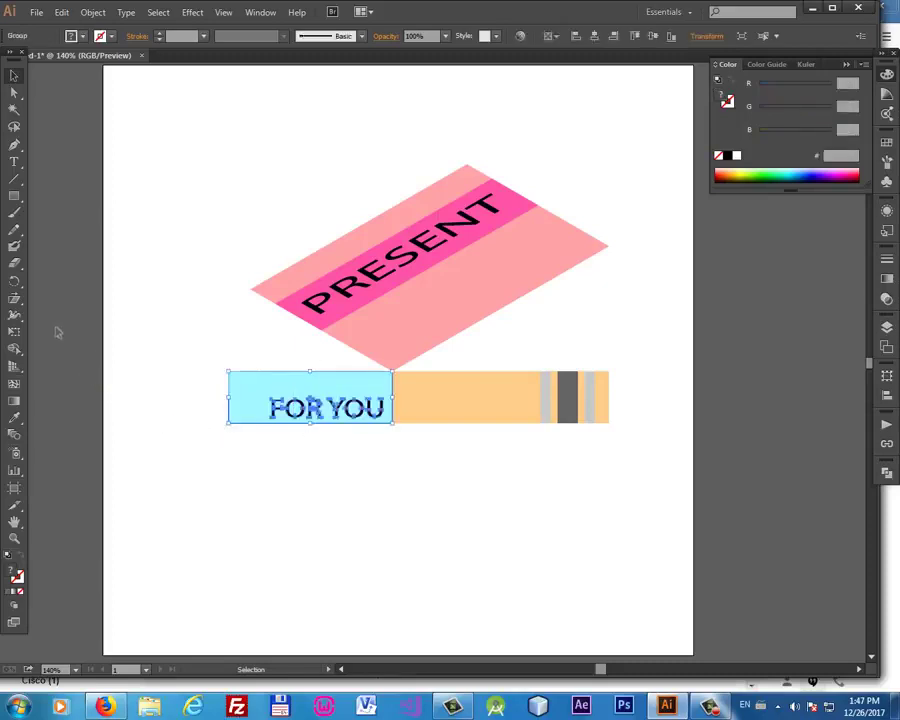
click(16, 298)
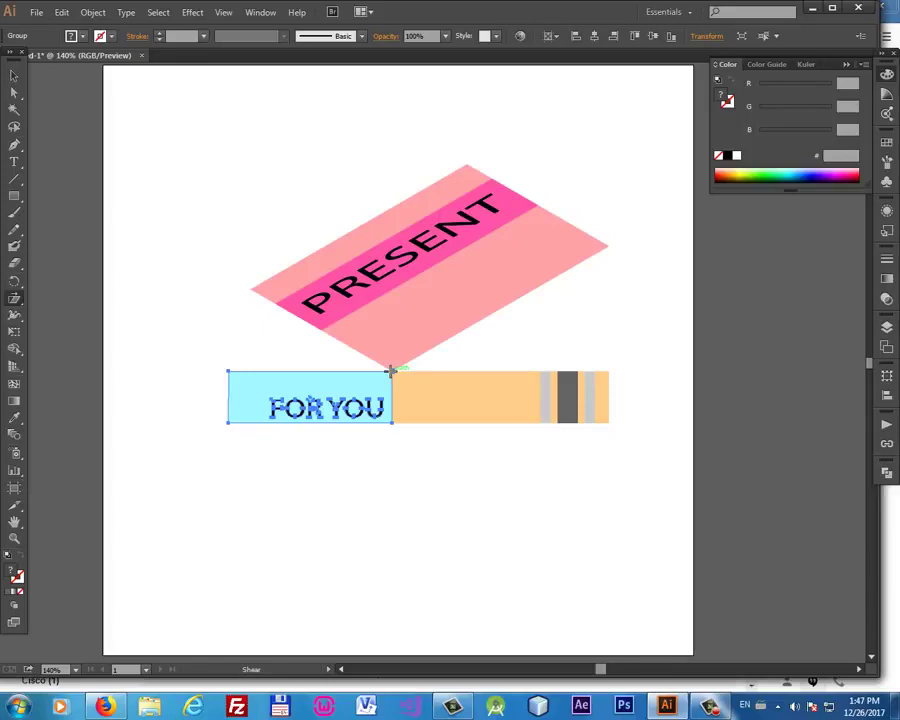
alt+click(391, 371)
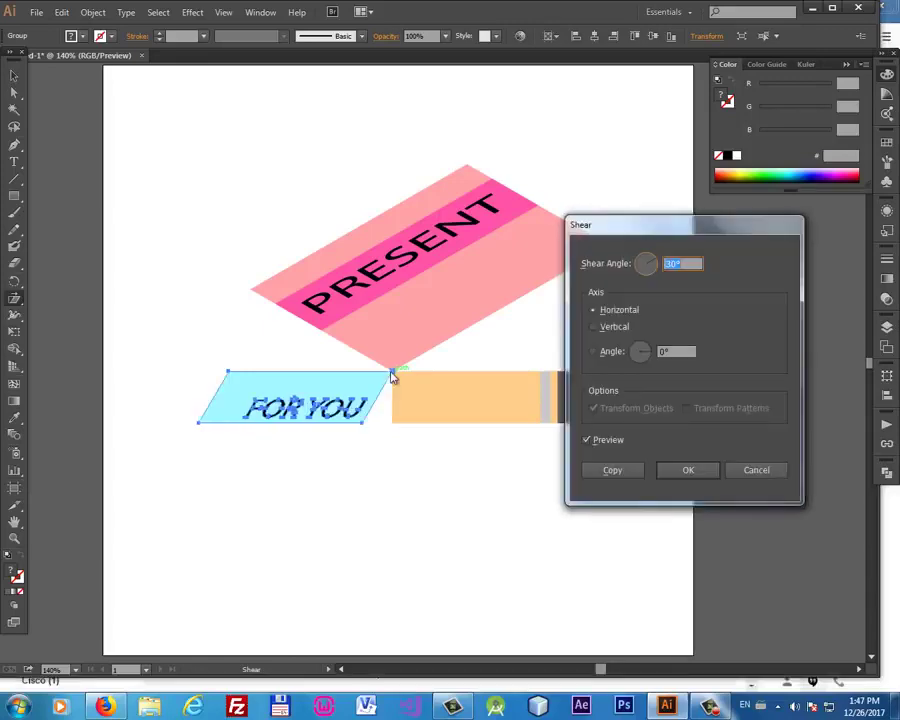
text(3)
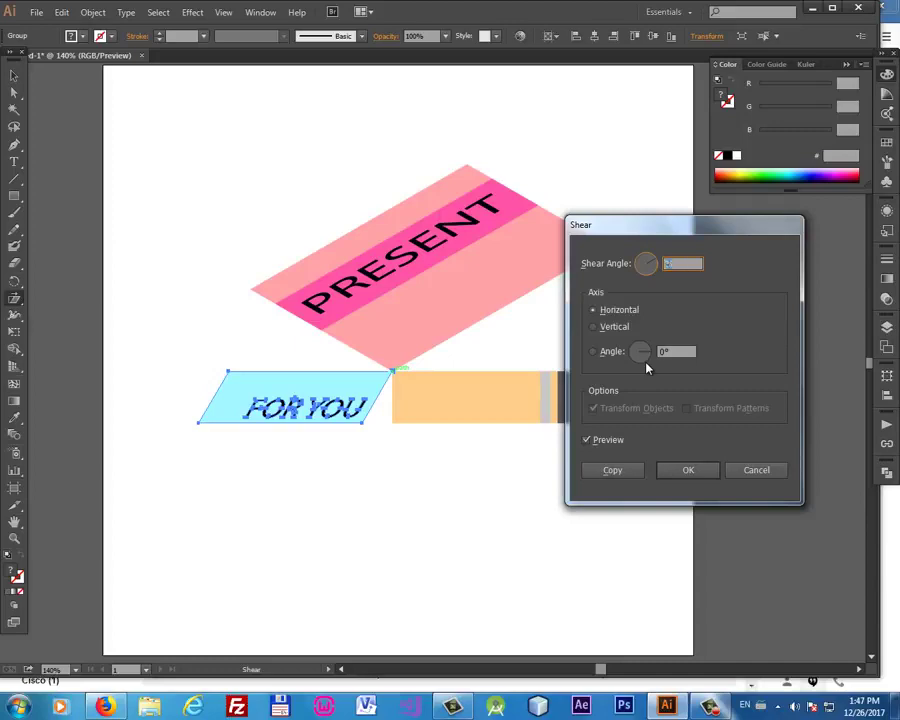
key(Return)
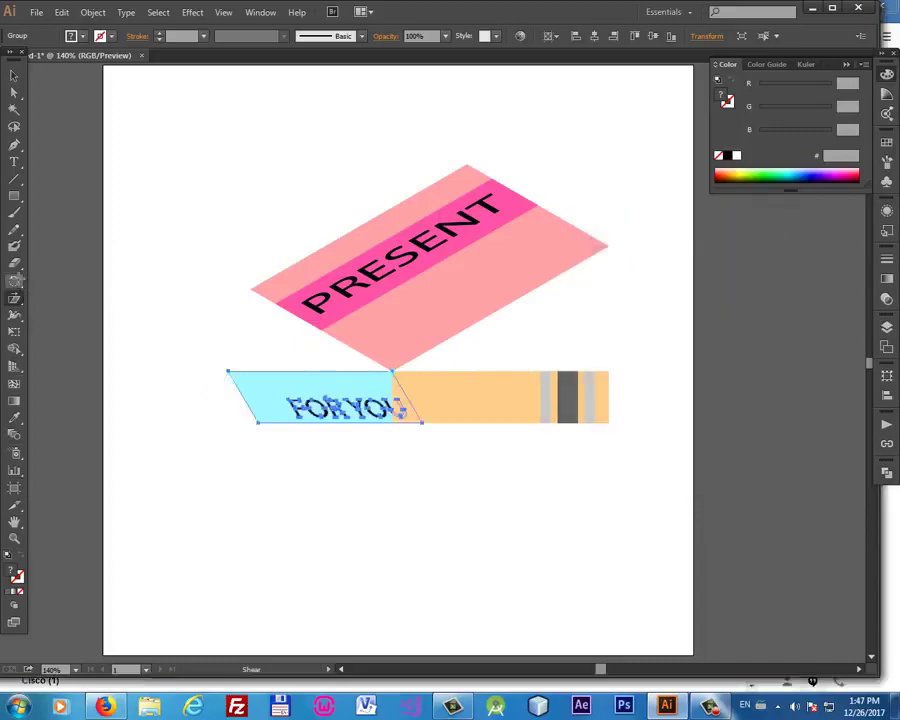
Rotate the FOR YOU panel -30° about its top corner to meet the lid.
click(14, 281)
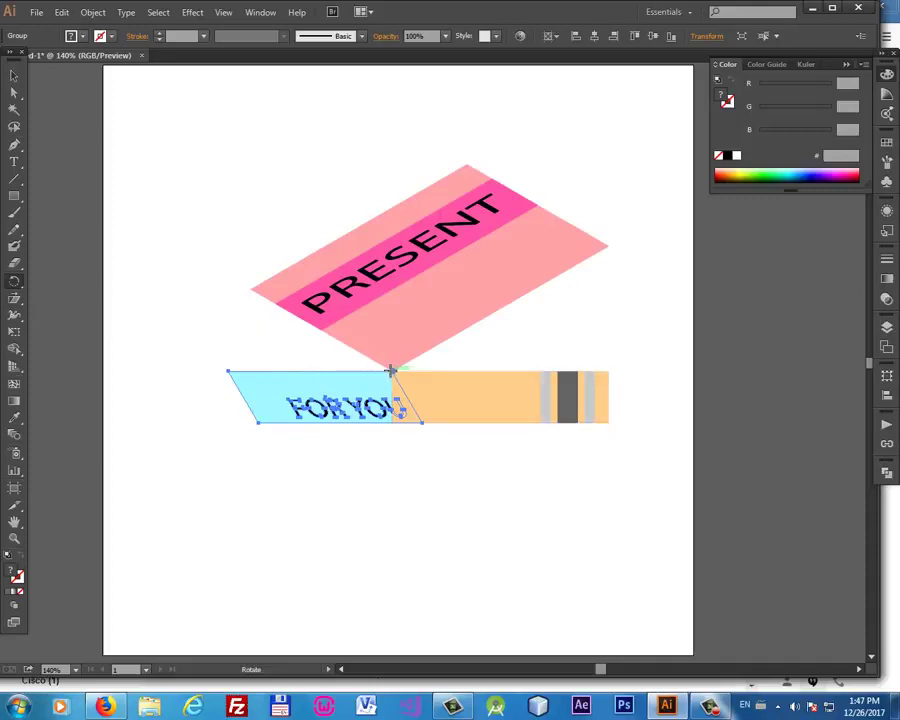
alt+click(391, 371)
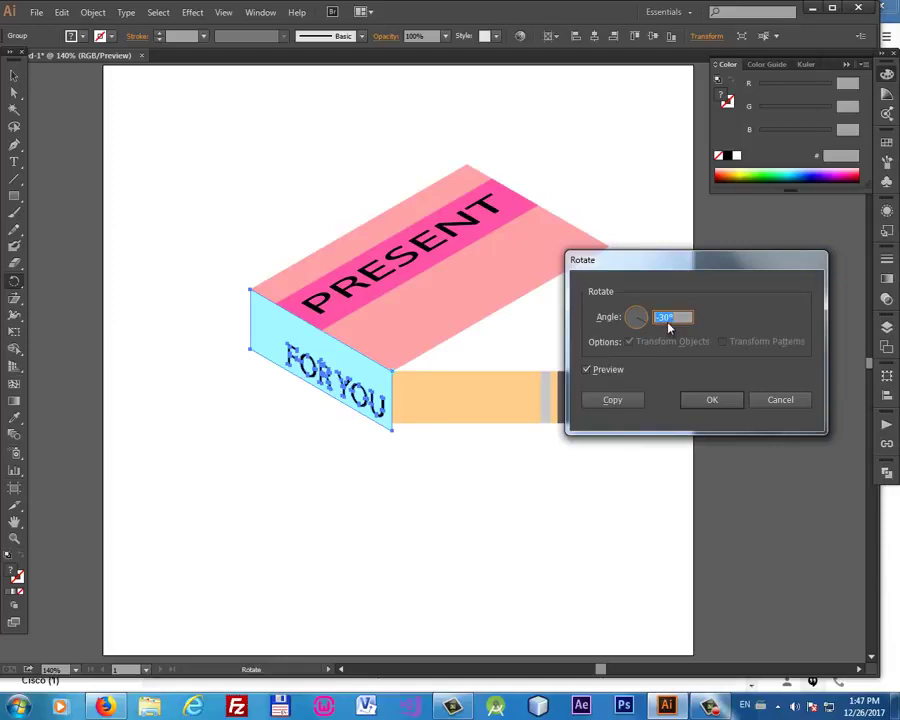
click(698, 400)
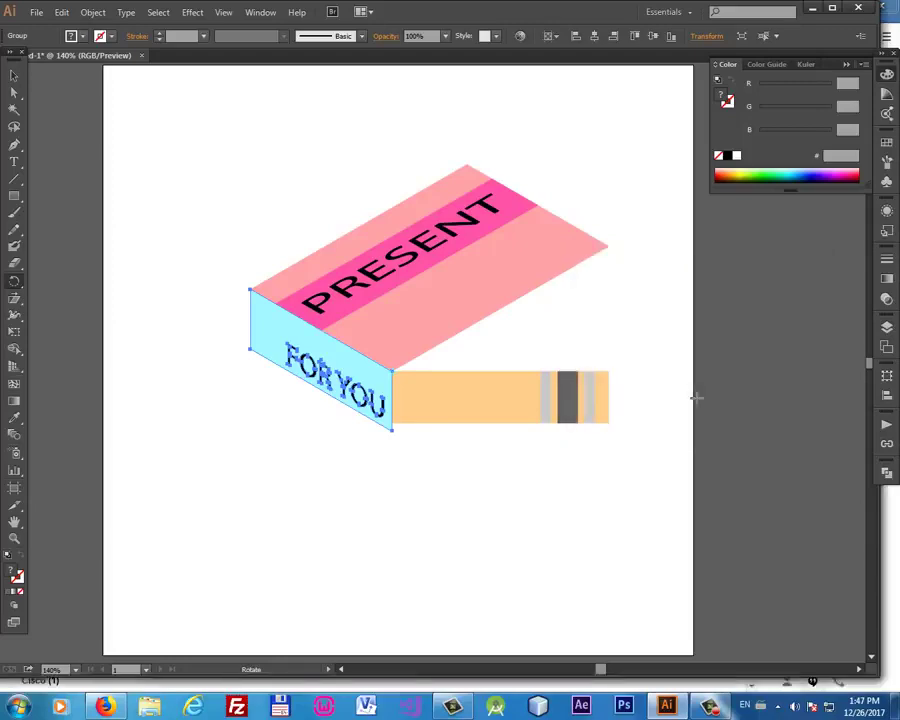
key(v)
click(594, 350)
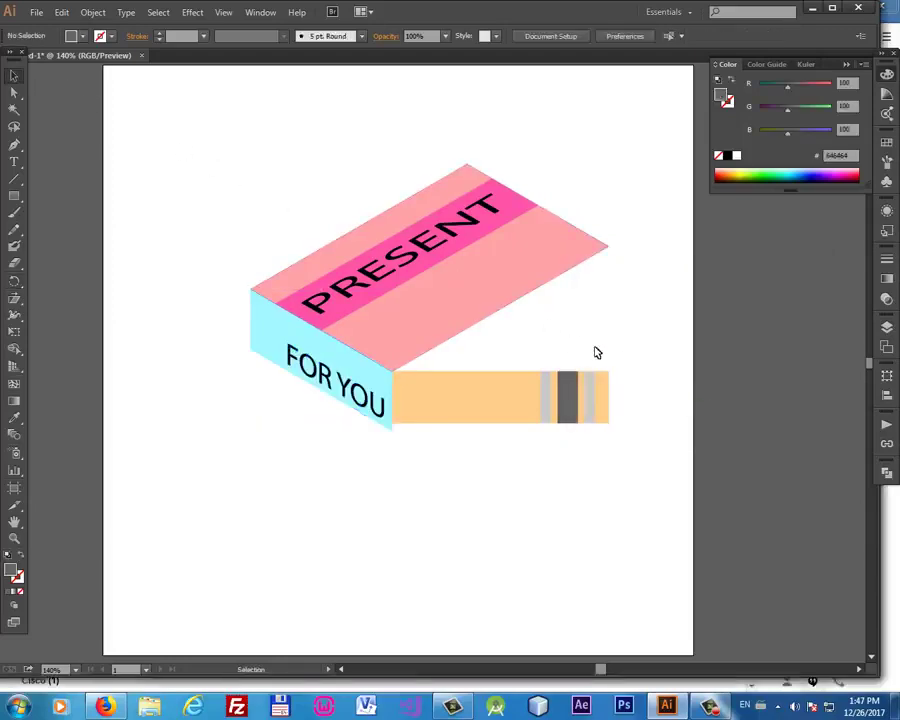
drag(655, 453, 498, 367)
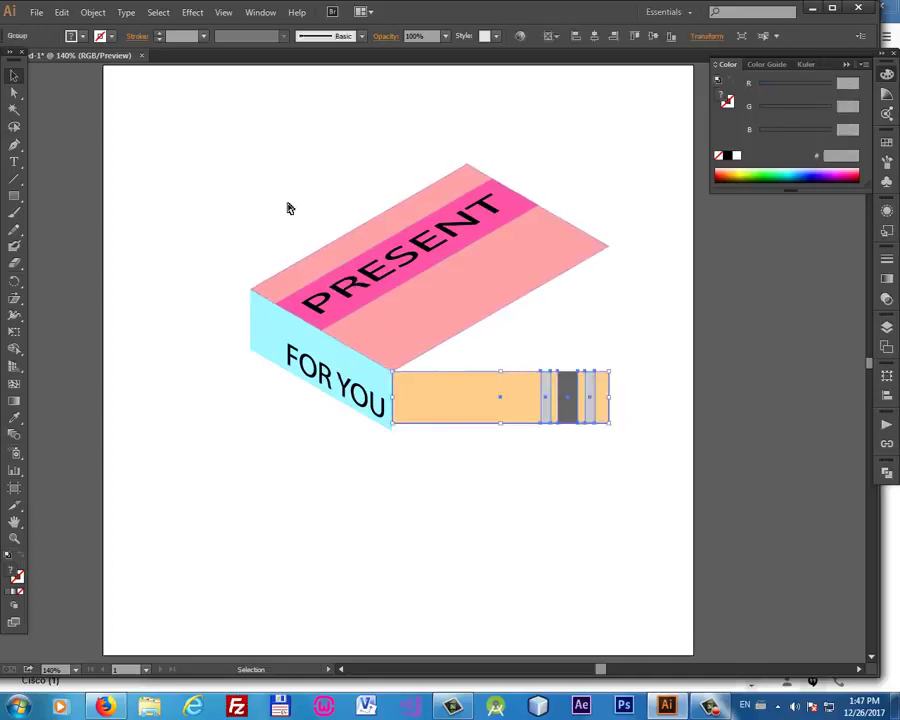
Shear the orange striped band -30° horizontally from its top-left corner.
key(z)
drag(137, 133, 800, 595)
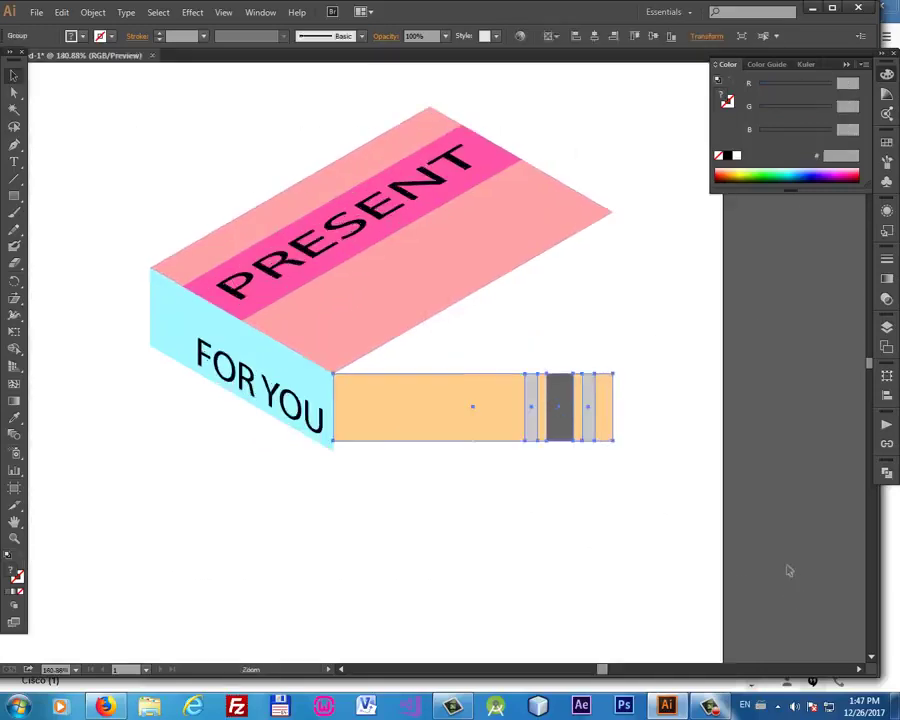
key(ctrl+shift+a)
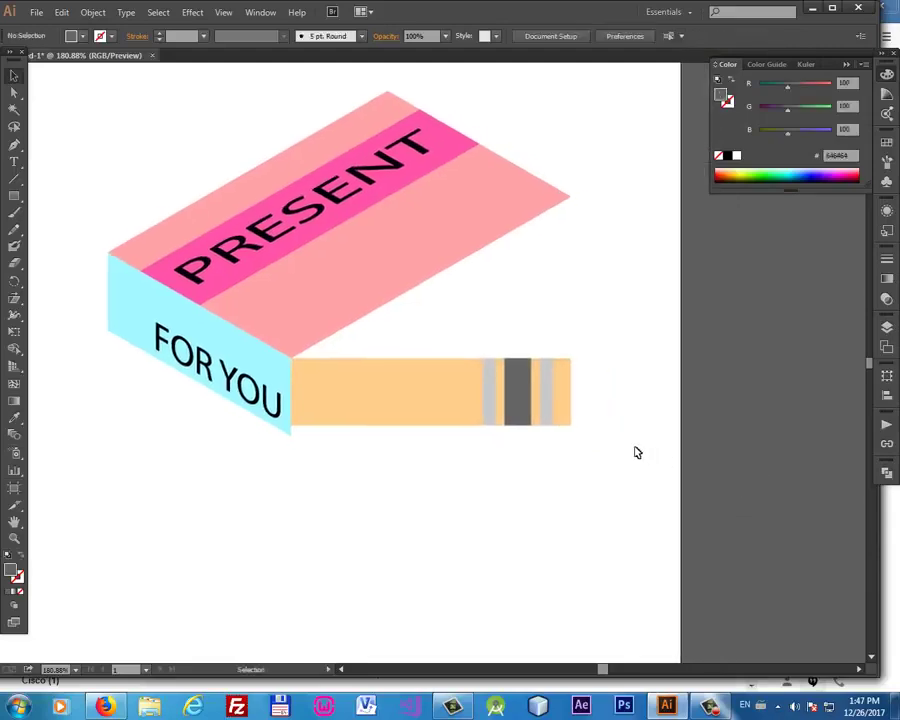
drag(646, 464, 410, 356)
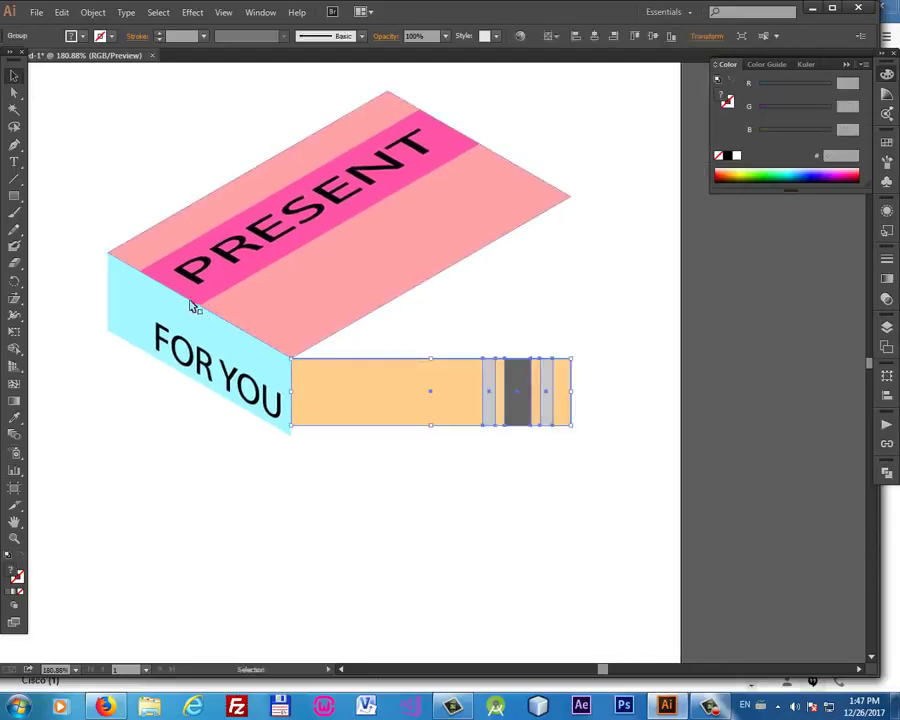
click(17, 302)
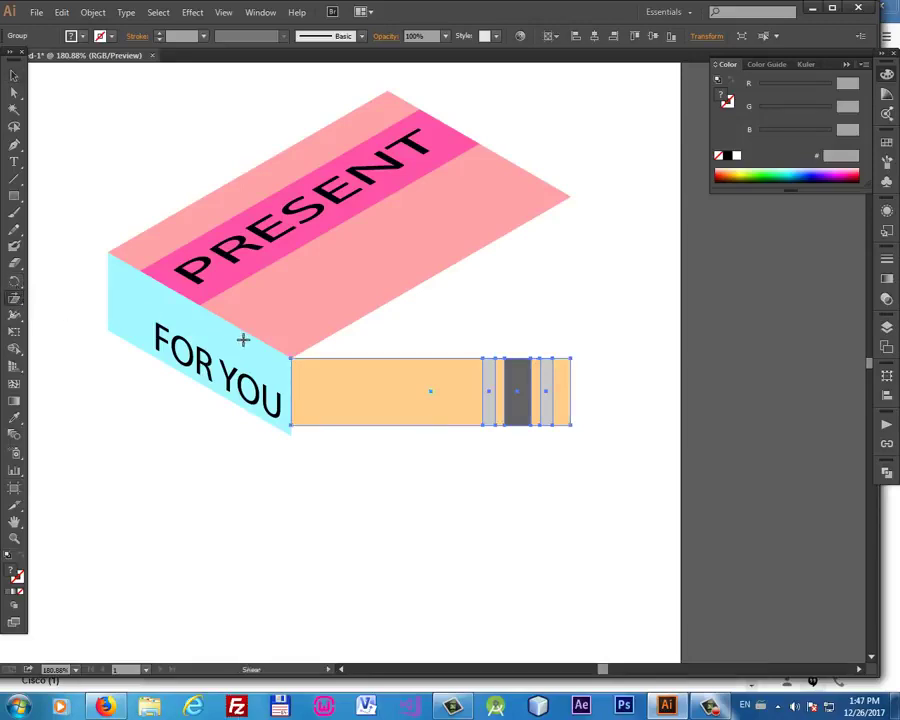
alt+click(290, 358)
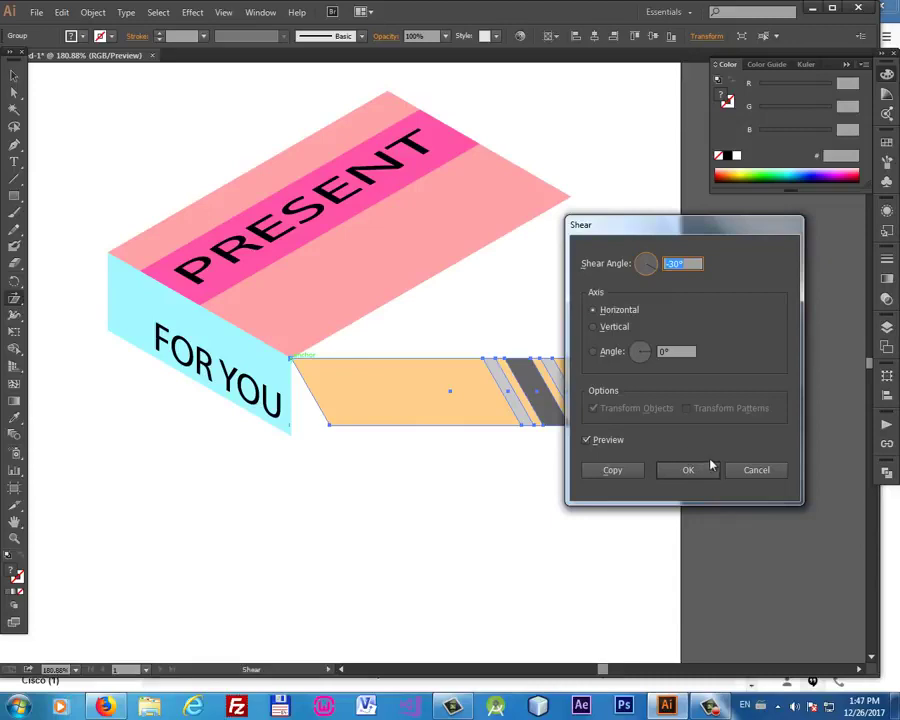
text(30)
click(711, 464)
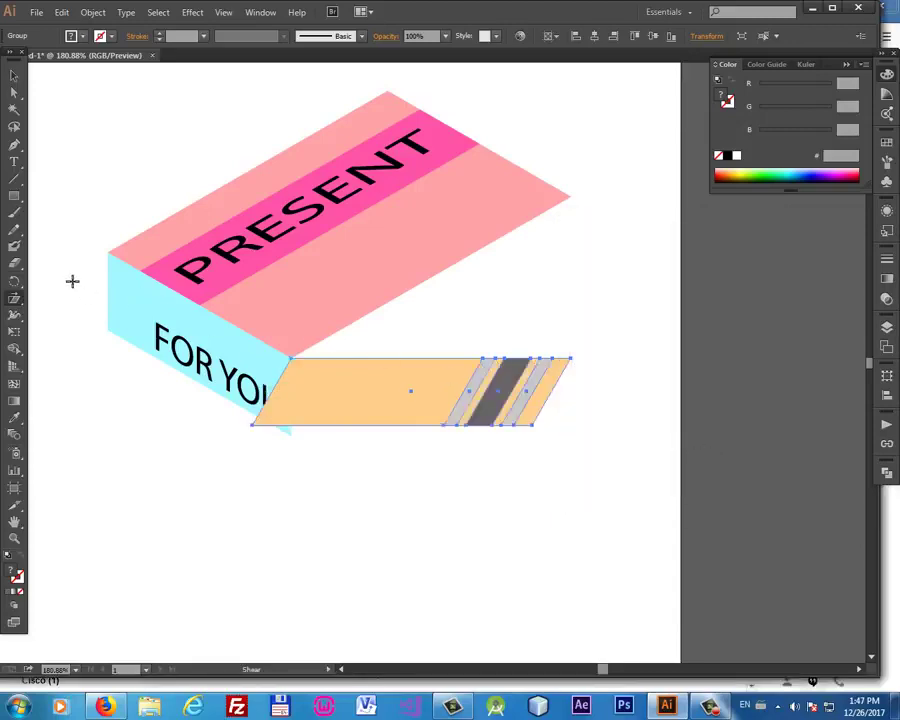
Rotate the band 30° about its top-left anchor into the right side face.
click(15, 284)
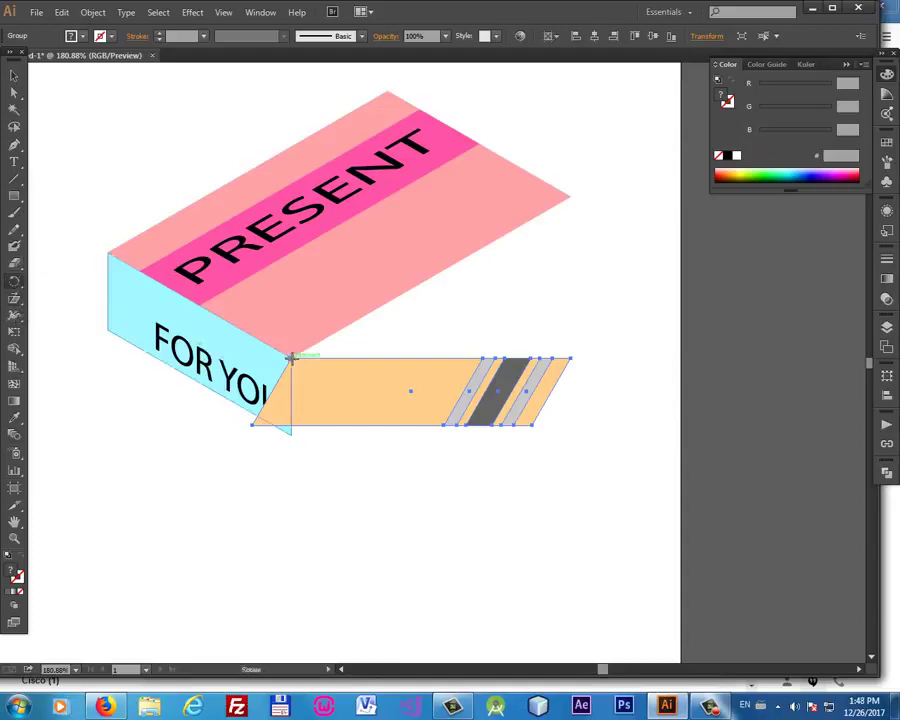
click(290, 358)
key(Return)
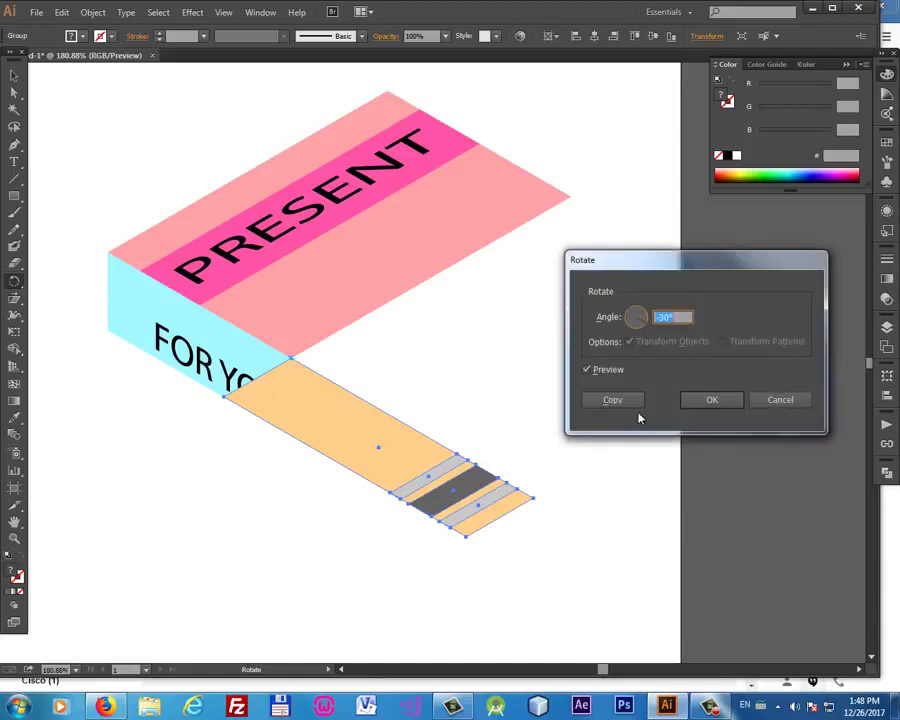
text(30)
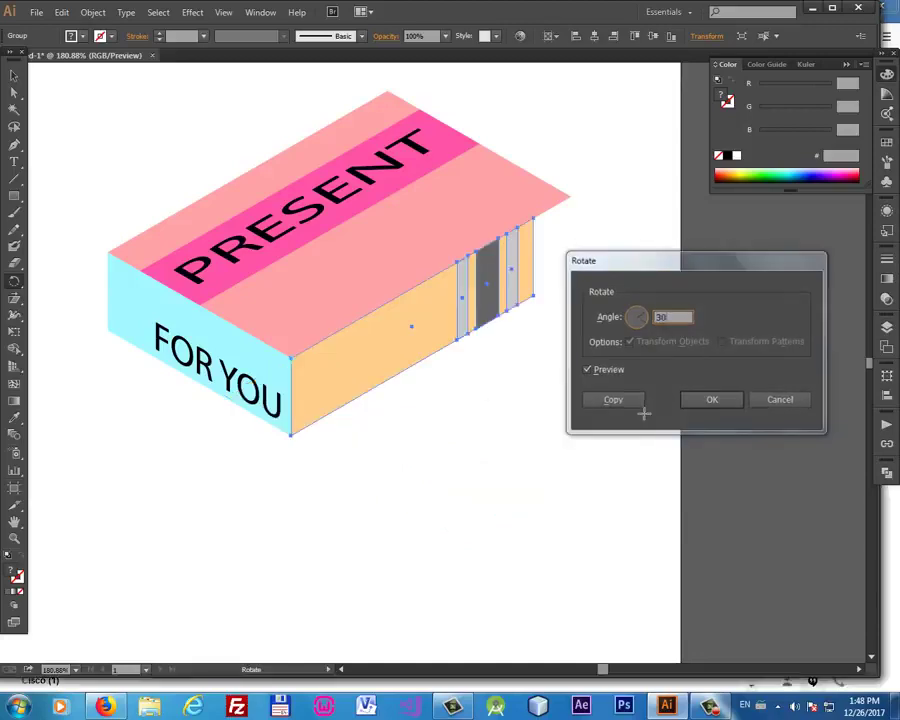
key(Return)
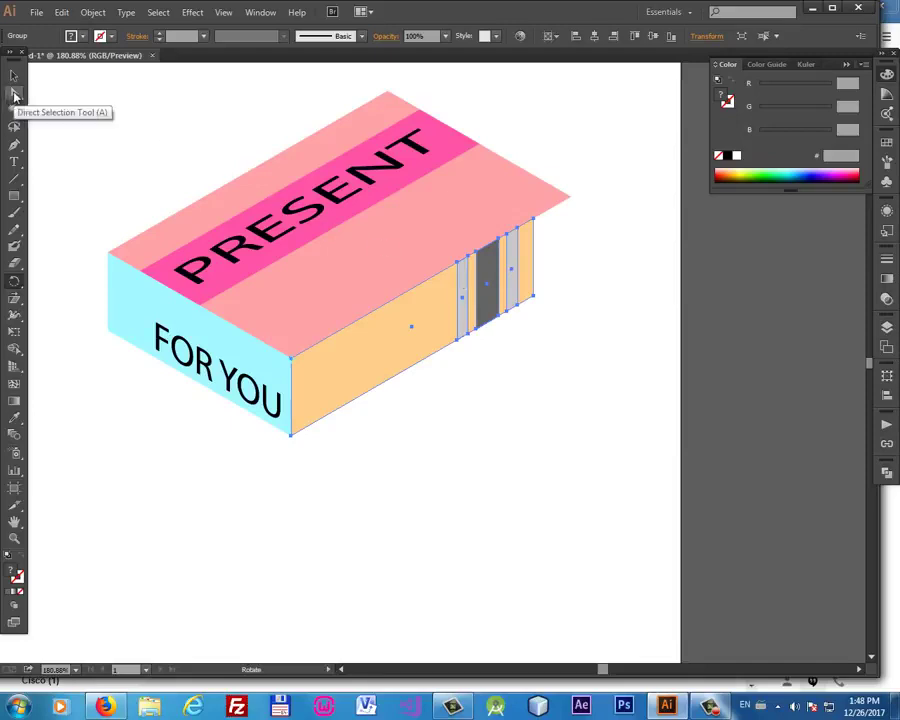
Stretch the side face's right-edge anchors up toward the pink top's right corner.
click(14, 95)
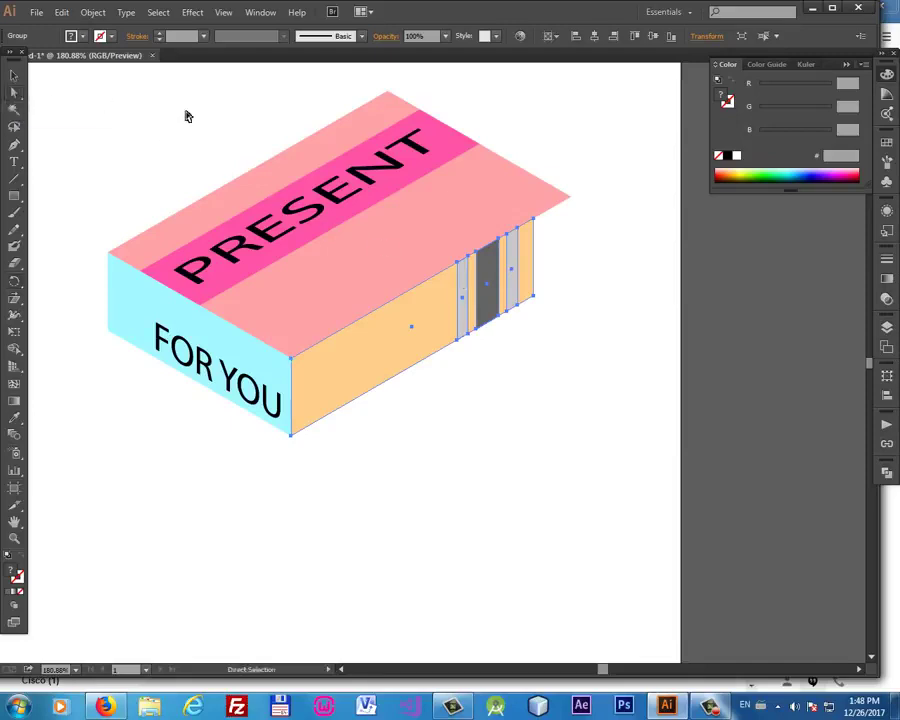
click(612, 236)
key(ctrl+space)
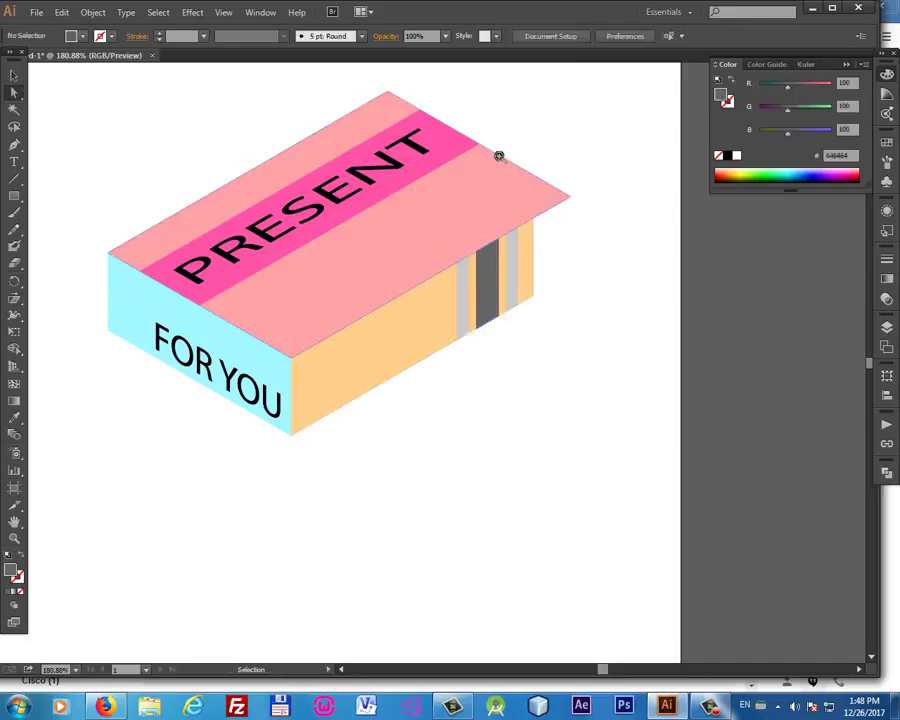
drag(466, 133, 647, 366)
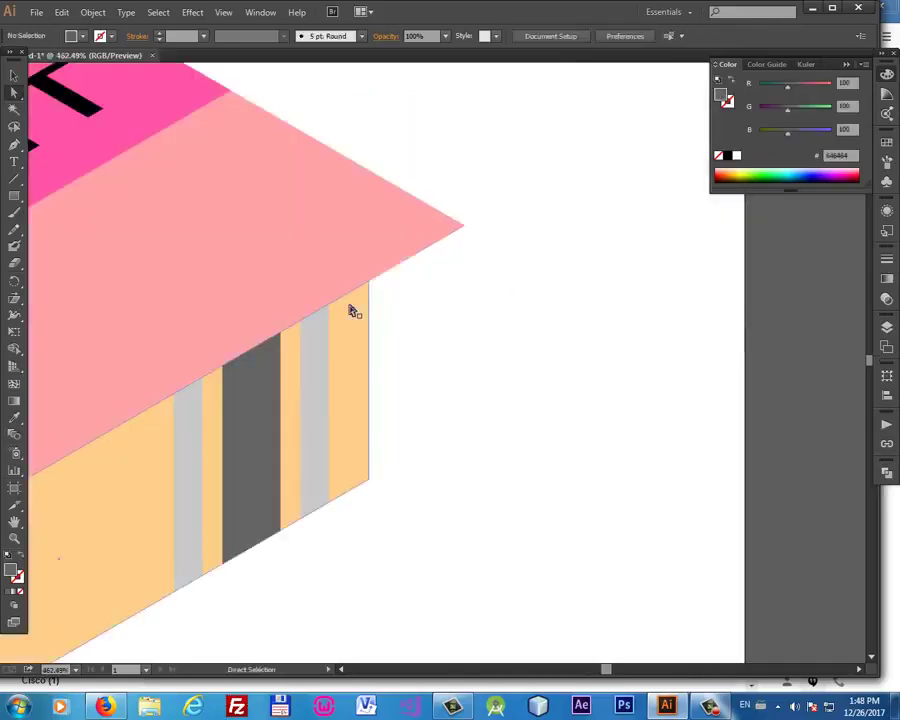
click(367, 296)
click(368, 283)
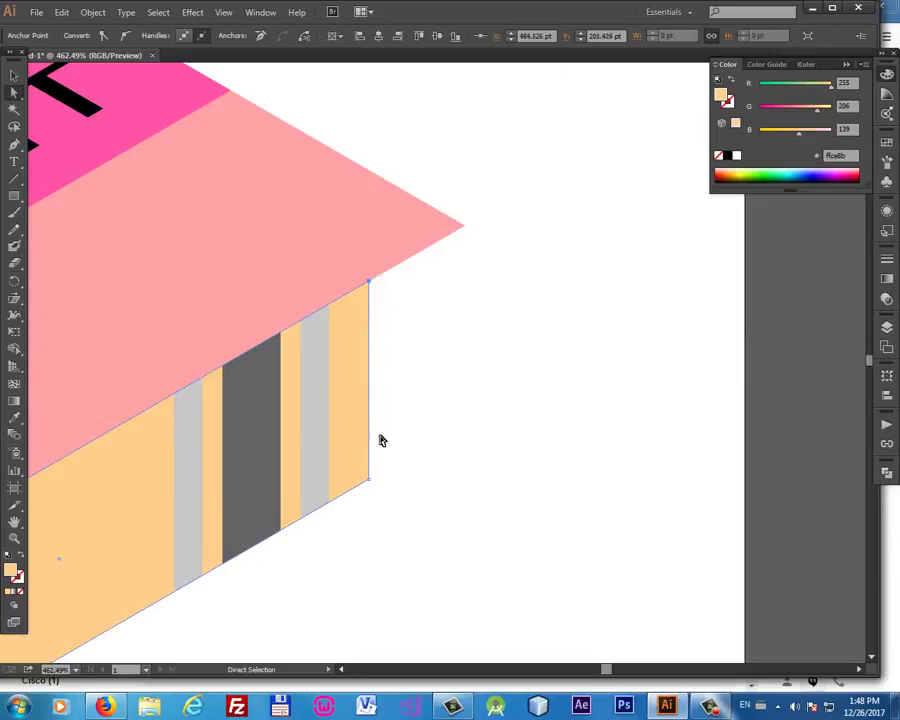
click(370, 481)
click(369, 284)
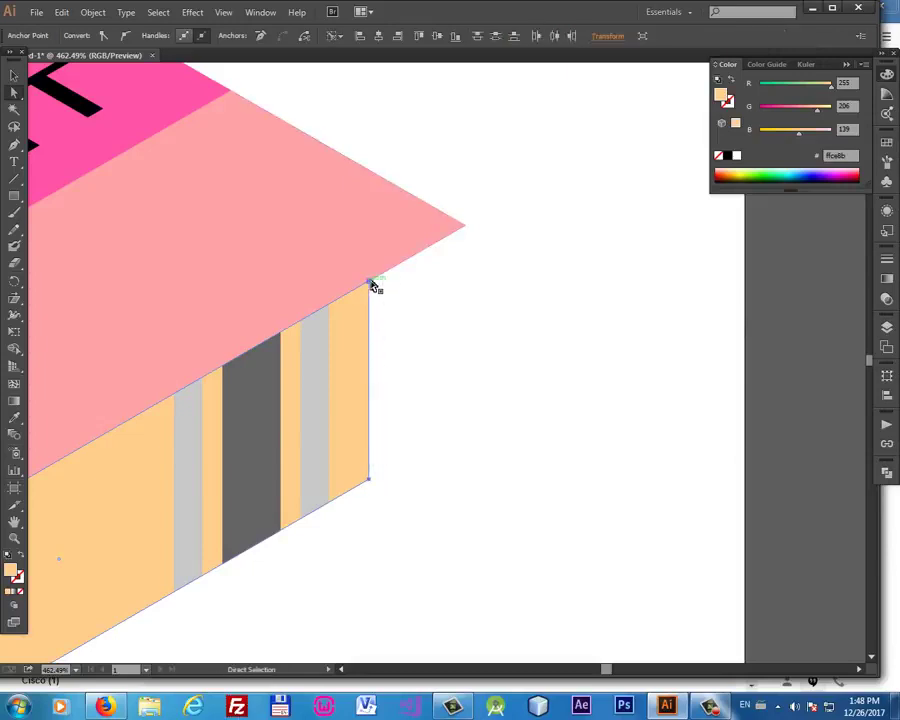
shift+click(370, 481)
drag(370, 484, 464, 432)
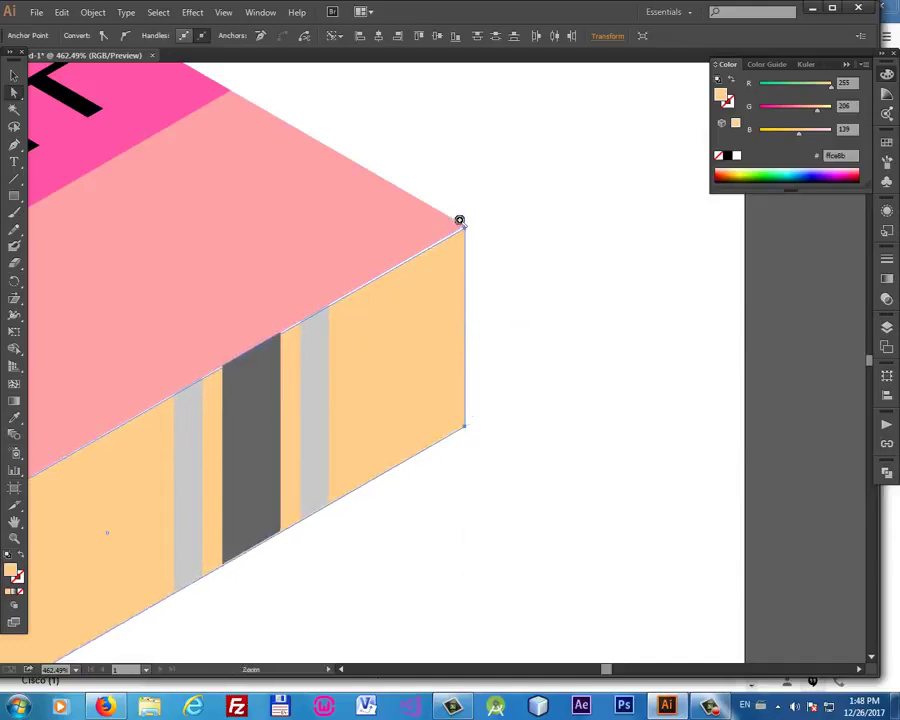
Snap the side face's top anchor exactly onto the pink lid's tip.
drag(440, 200, 474, 236)
drag(492, 446, 490, 412)
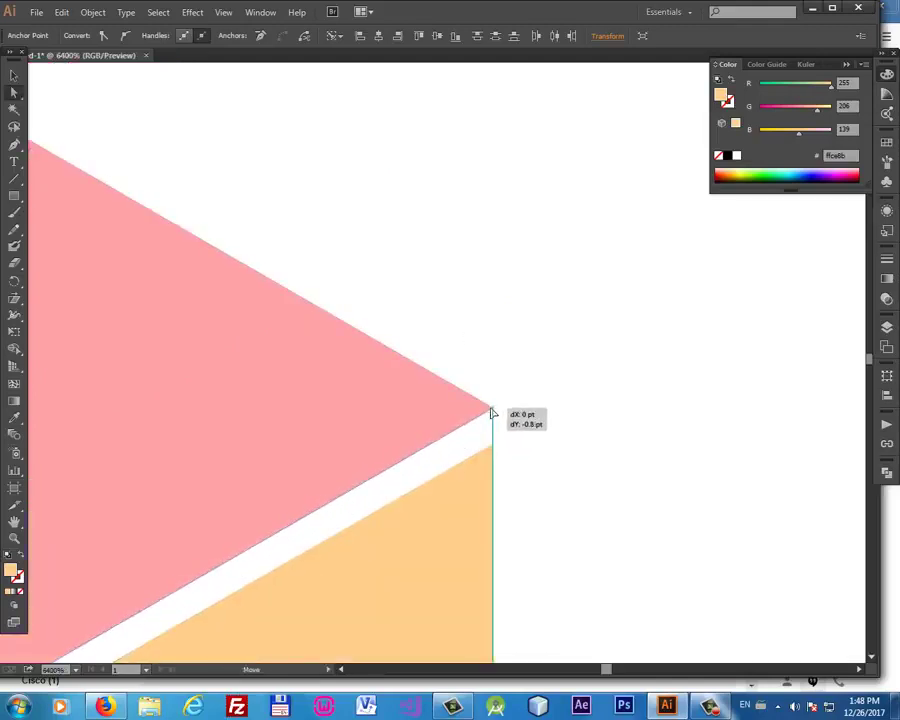
drag(490, 412, 491, 411)
click(536, 415)
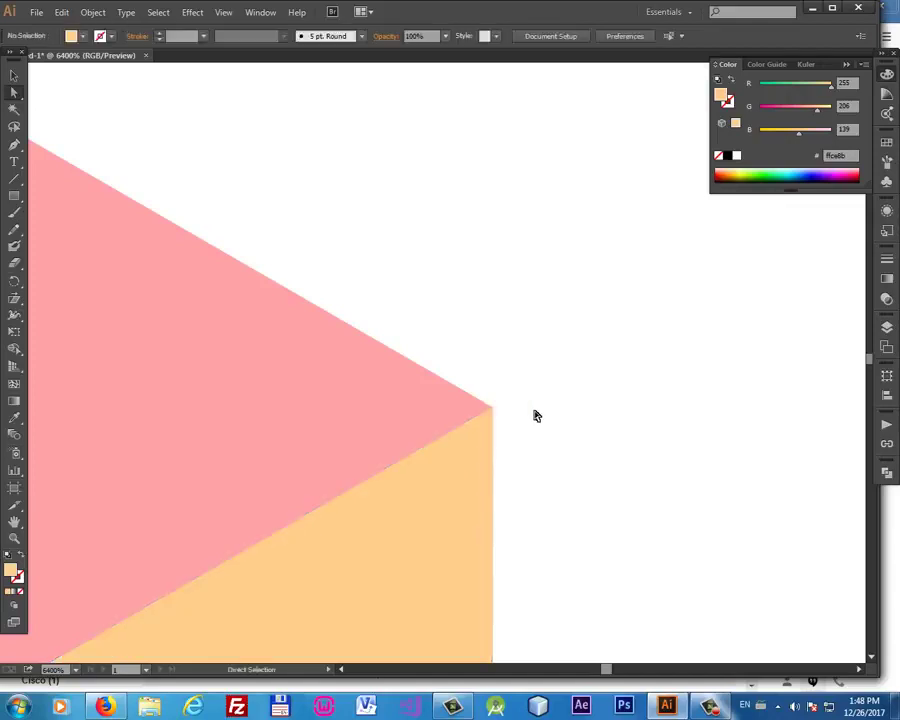
key(ctrl+0)
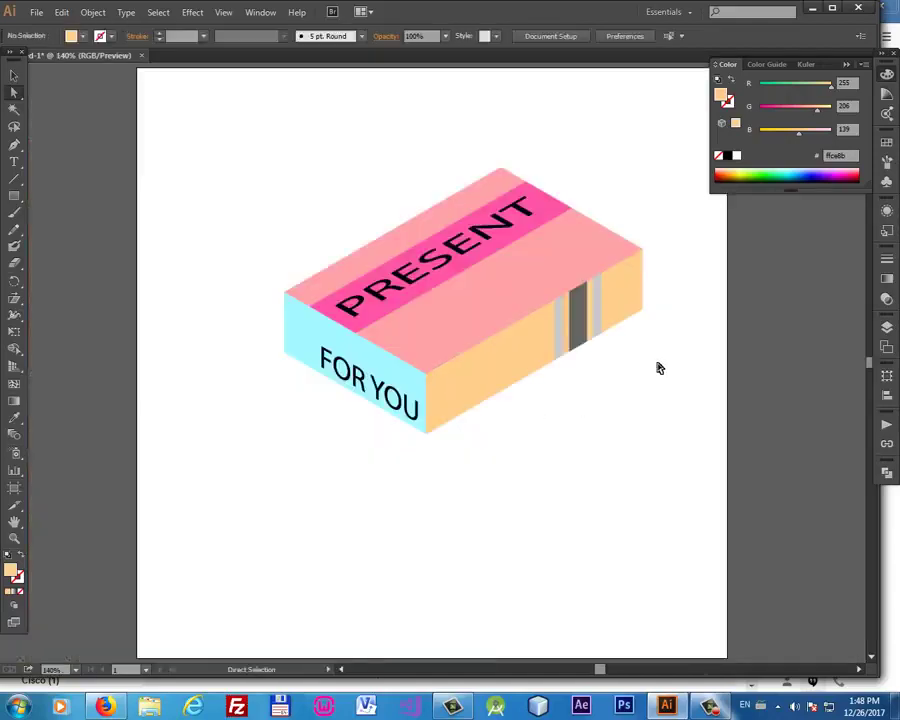
key(z)
drag(248, 141, 698, 468)
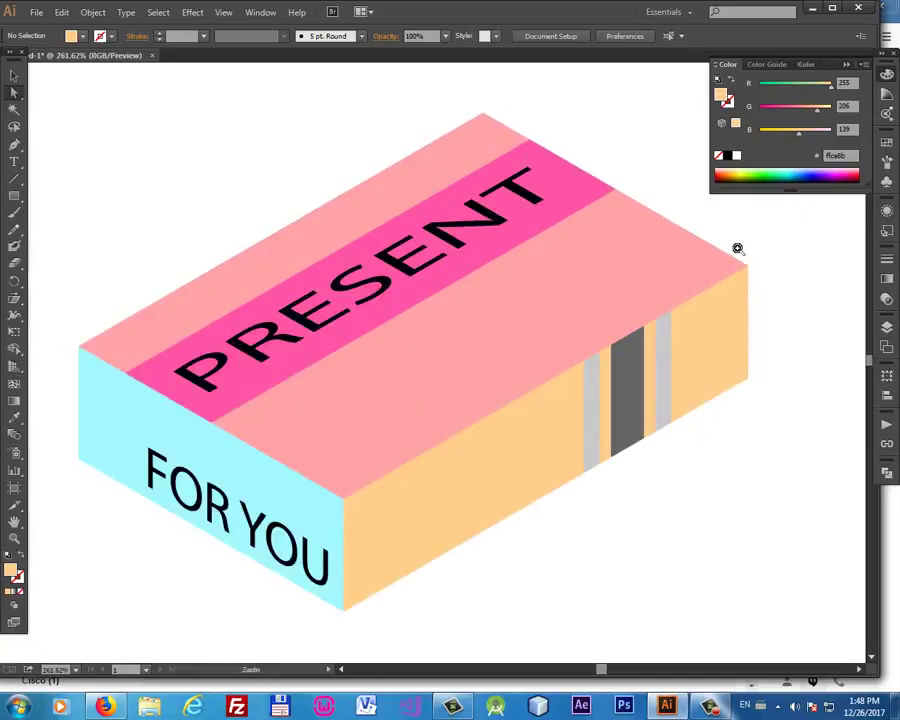
drag(720, 242, 785, 293)
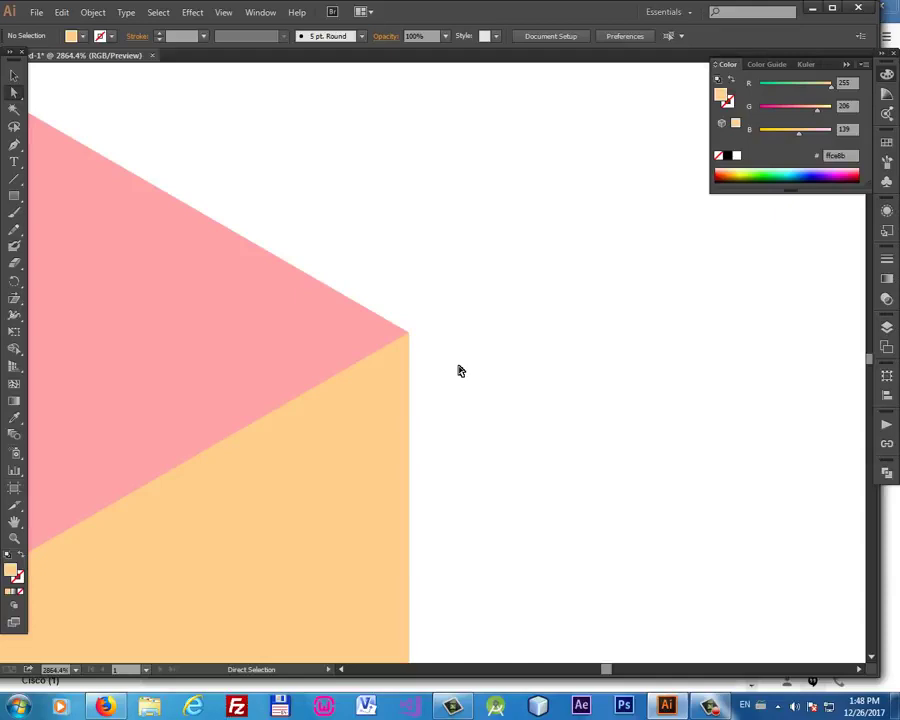
key(ctrl+0)
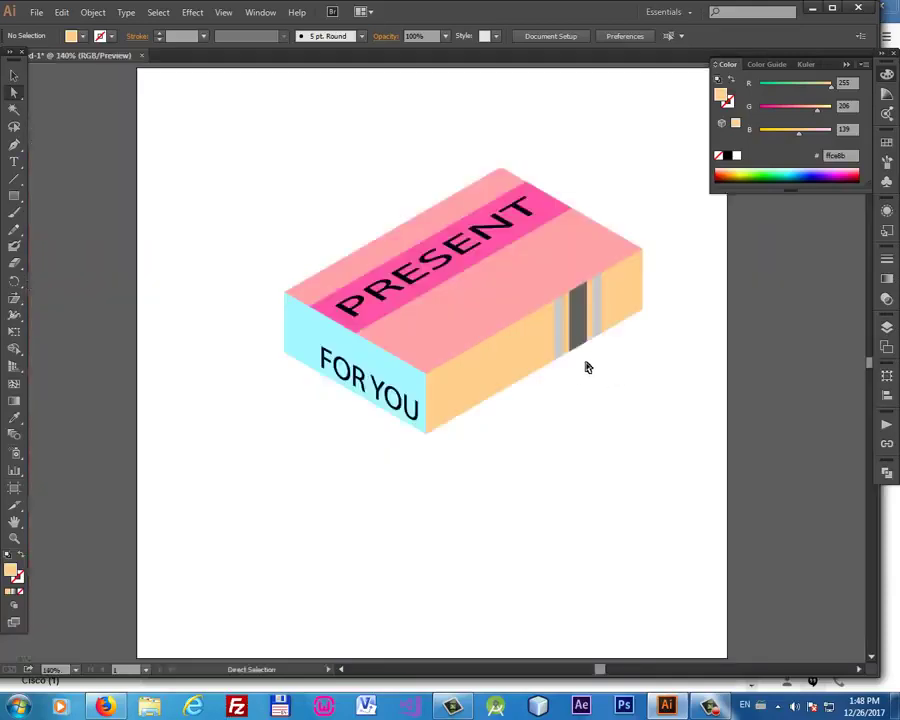
mouse_move(548, 403)
mouse_down()
mouse_move(528, 399)
mouse_move(530, 377)
mouse_up()
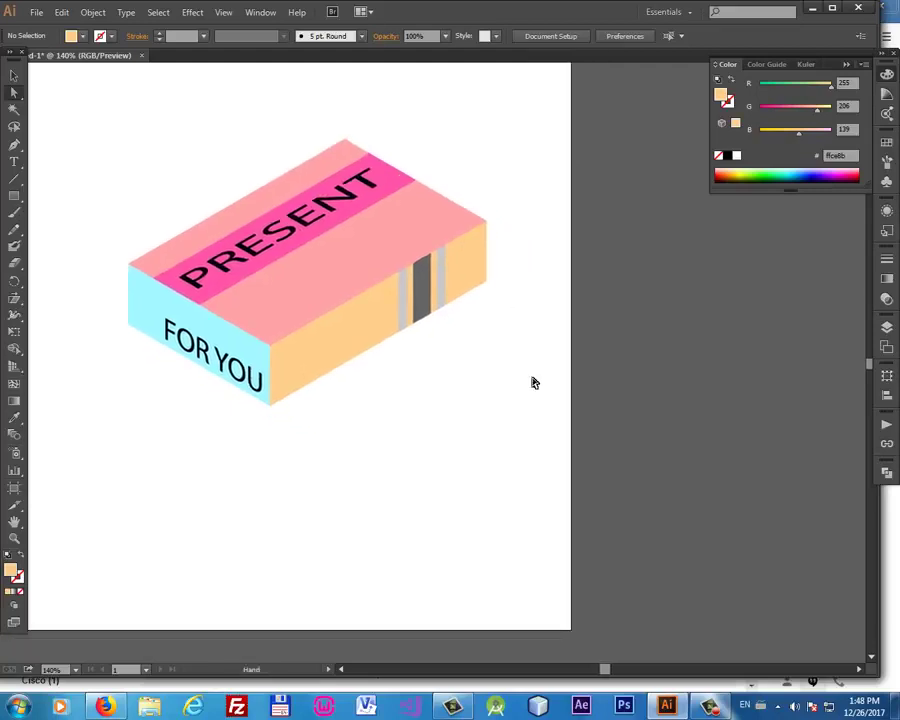
click(412, 355)
drag(477, 360, 520, 398)
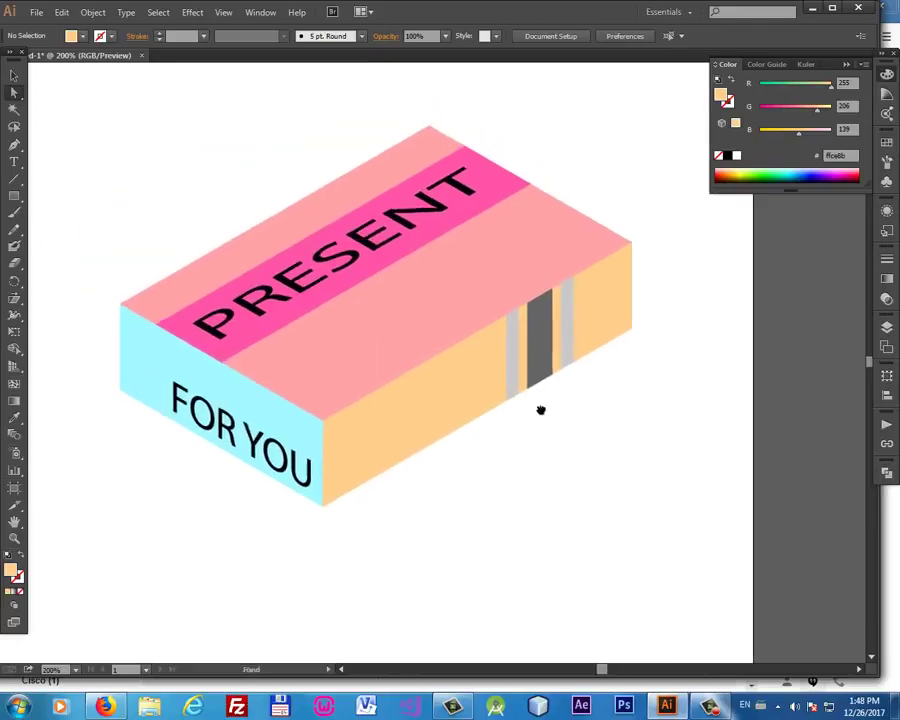